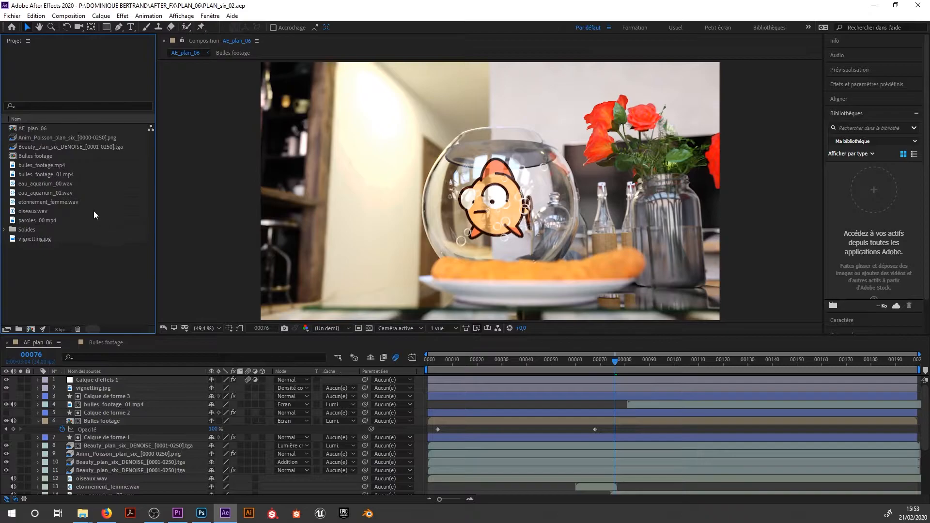
Activate the Composition and timeline panels in turn, and expand the Info panel.
{"action": "left_click", "coordinate": [190, 117]}
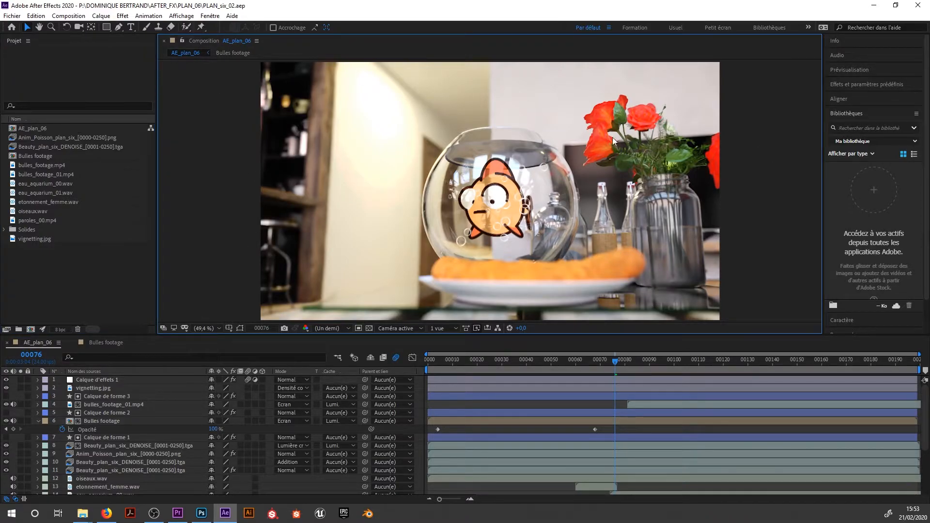
{"action": "left_click", "coordinate": [216, 347]}
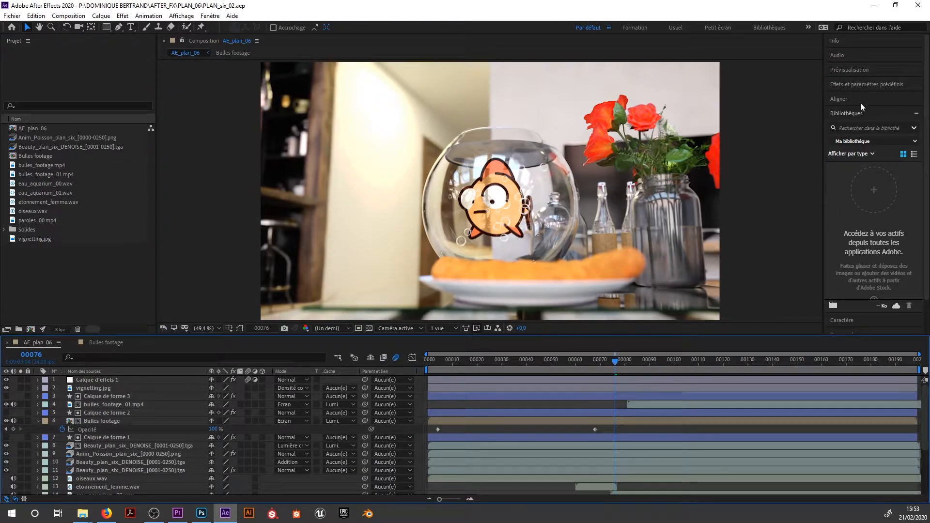
{"action": "left_click", "coordinate": [849, 39]}
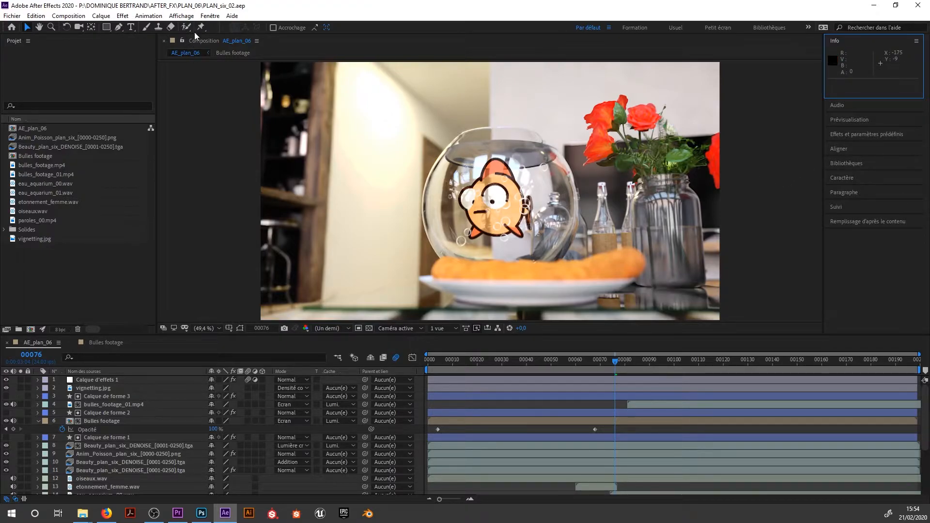
Apply the Par défaut workspace.
{"action": "left_click", "coordinate": [212, 18]}
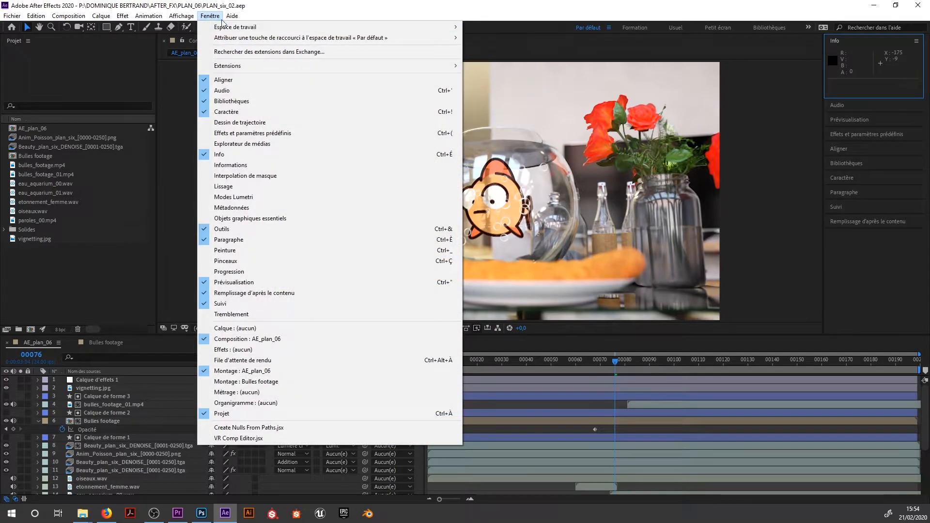
{"action": "mouse_move", "coordinate": [215, 27]}
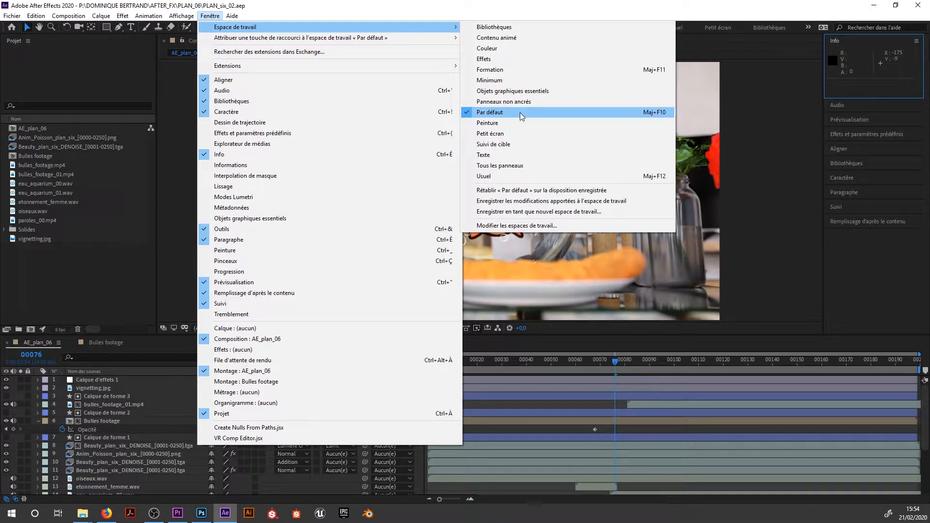
{"action": "left_click", "coordinate": [651, 113]}
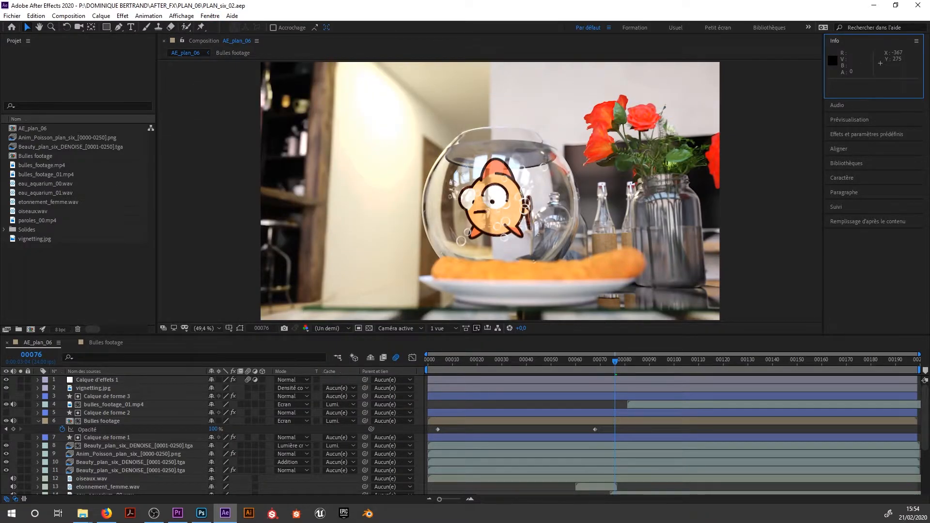
{"action": "key", "text": "alt+Tab"}
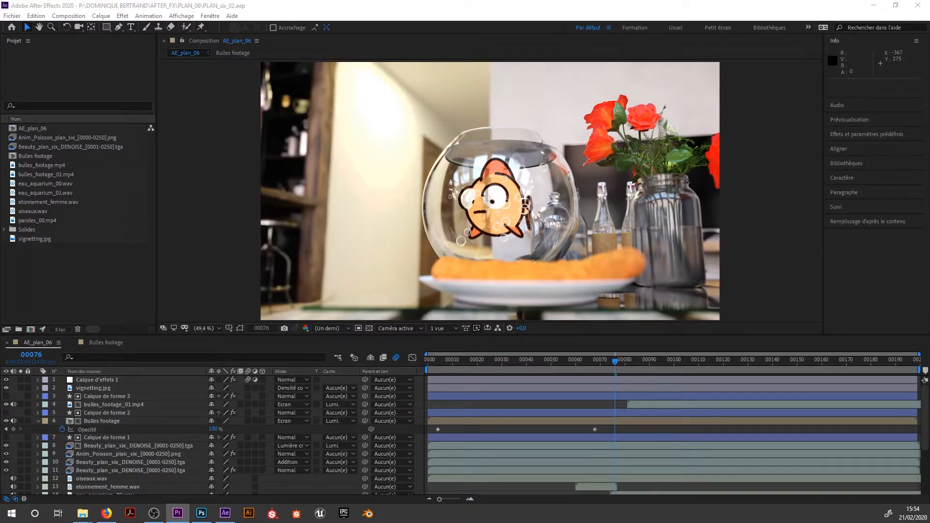
{"action": "key", "text": "alt+Tab"}
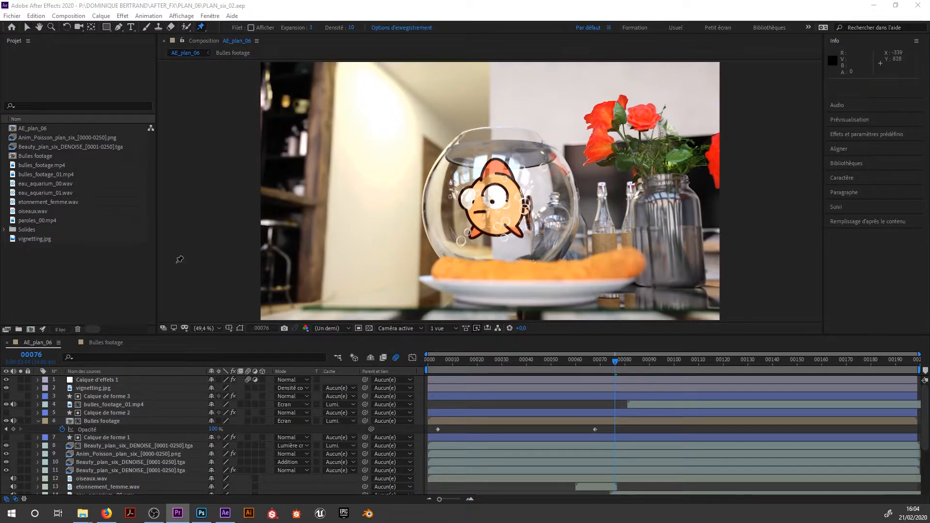
Activate the Selection tool and switch to the Formation workspace.
{"action": "left_click", "coordinate": [27, 28]}
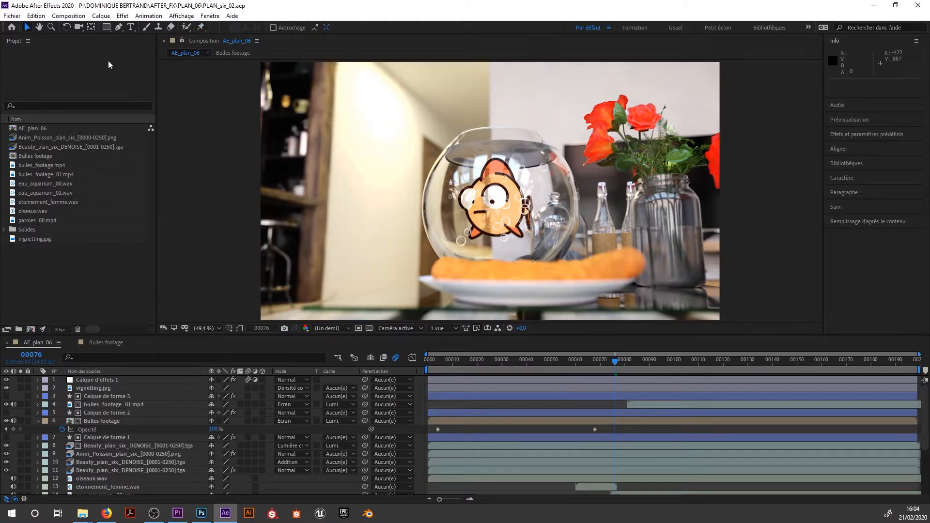
{"action": "left_click", "coordinate": [211, 16]}
{"action": "mouse_move", "coordinate": [379, 28]}
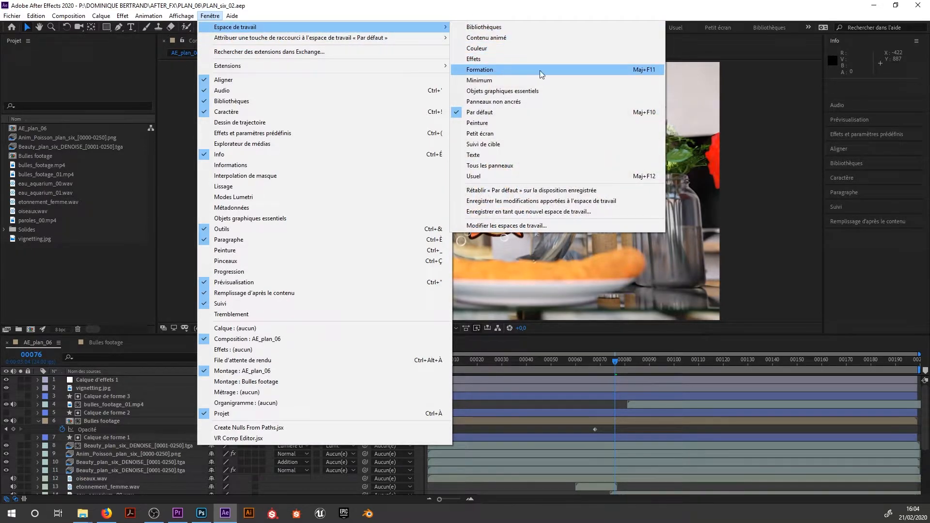
{"action": "left_click", "coordinate": [640, 72]}
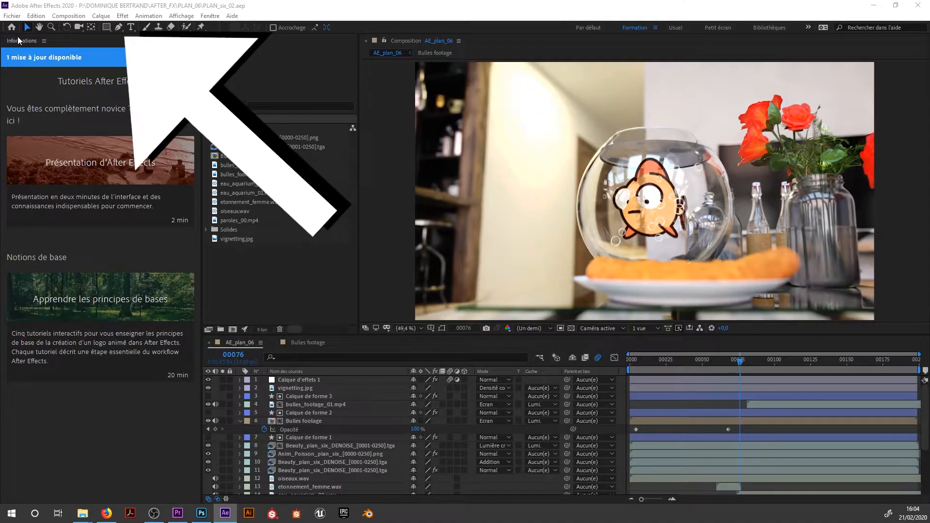
View the recent projects on the Accueil screen and close it.
{"action": "left_click", "coordinate": [12, 27]}
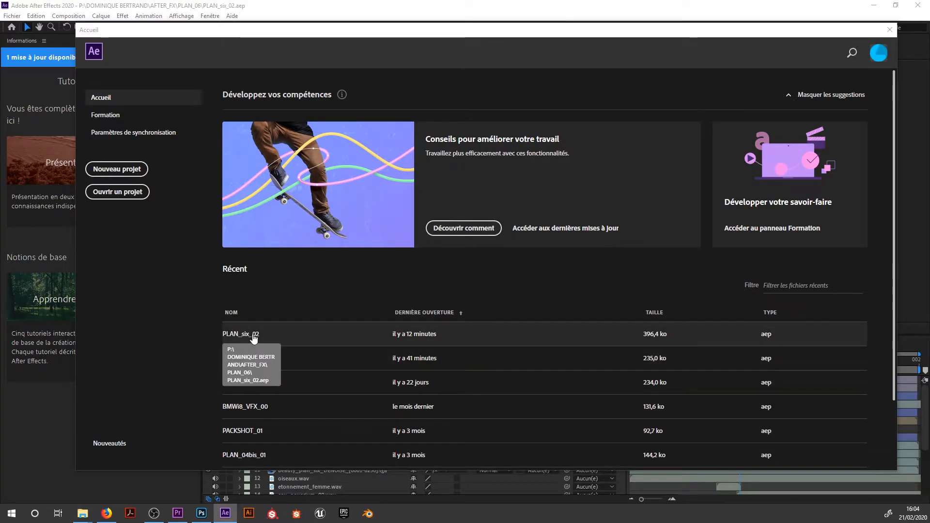
{"action": "left_click", "coordinate": [891, 30]}
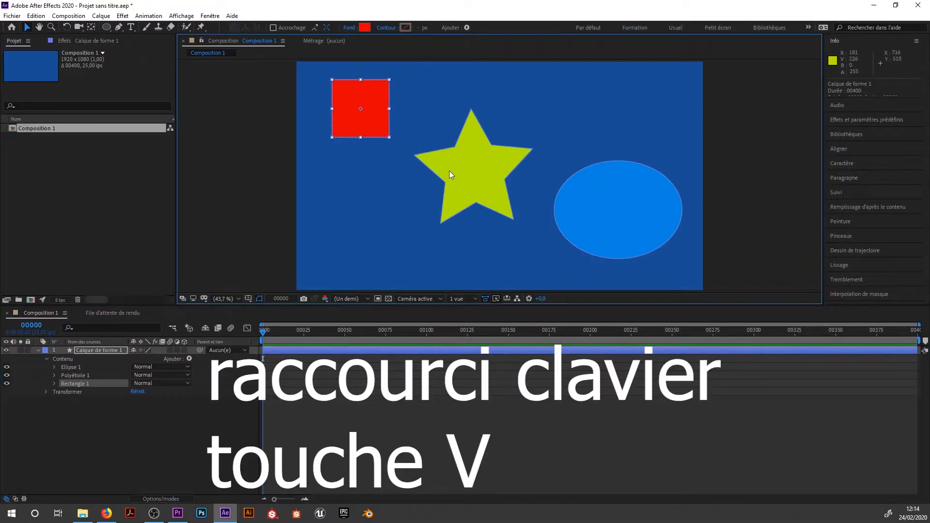
Move the star upward and the blue ellipse up and to the left in Composition 1 with the Selection tool.
{"action": "left_click", "coordinate": [462, 176]}
{"action": "left_click_drag", "start_coordinate": [460, 183], "coordinate": [468, 153]}
{"action": "left_click", "coordinate": [603, 212]}
{"action": "left_click_drag", "start_coordinate": [603, 212], "coordinate": [577, 203]}
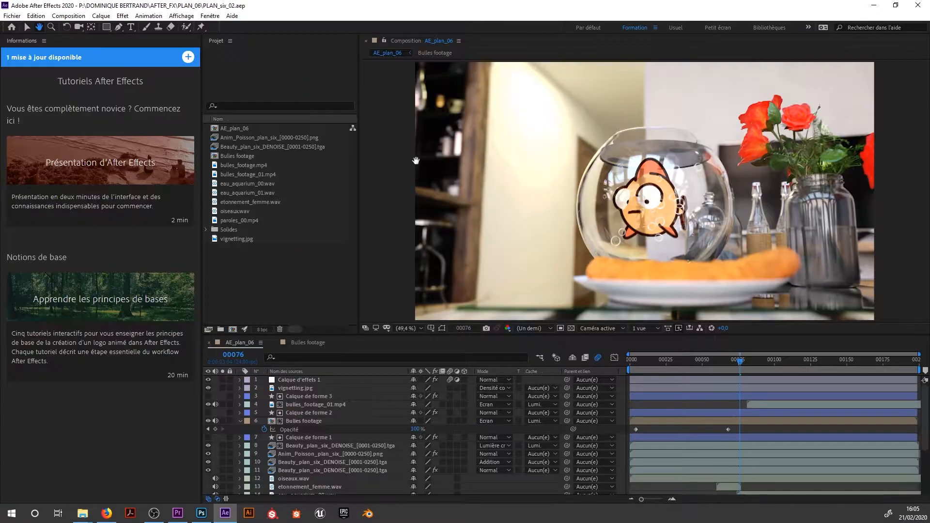
Pan the AE_plan_06 image with the Hand tool and magnify it to 1600% with the Zoom tool.
{"action": "mouse_move", "coordinate": [589, 196]}
{"action": "left_mouse_down"}
{"action": "mouse_move", "coordinate": [575, 197]}
{"action": "mouse_move", "coordinate": [627, 215]}
{"action": "mouse_move", "coordinate": [599, 199]}
{"action": "left_mouse_up"}
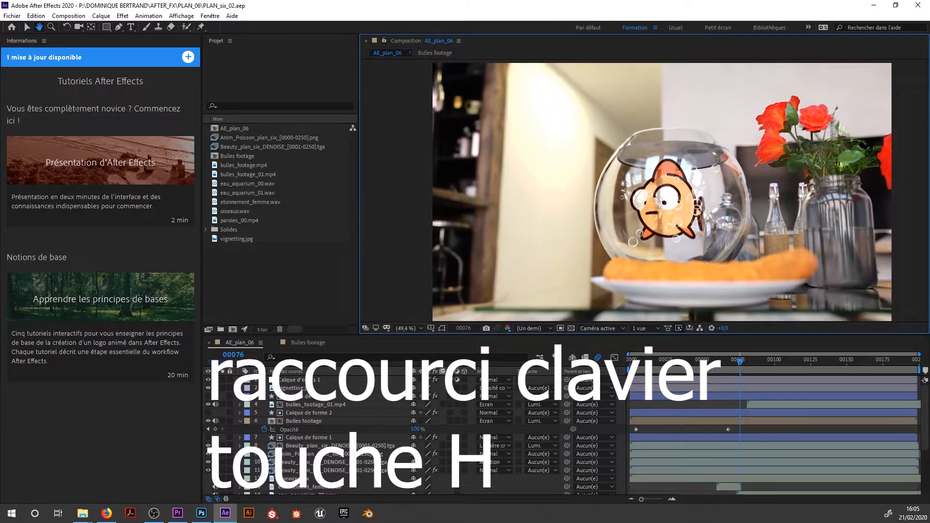
{"action": "left_click", "coordinate": [50, 27]}
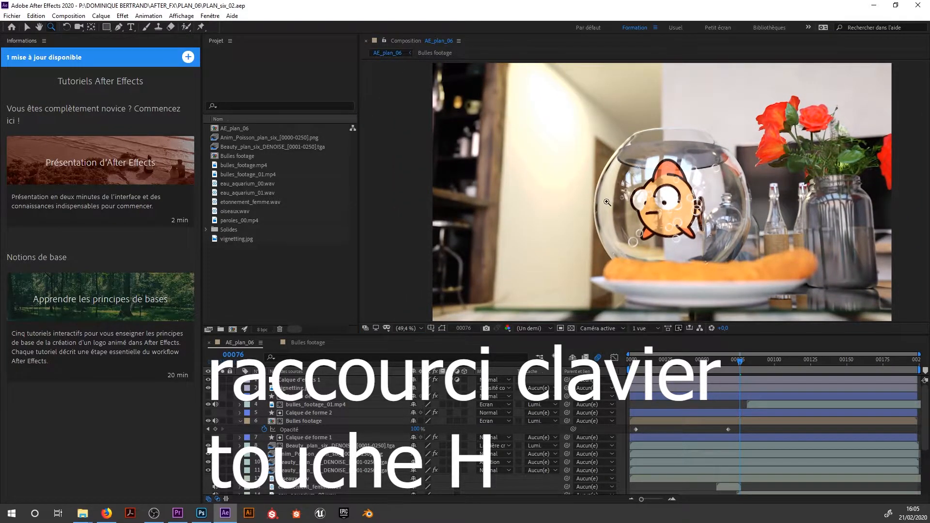
{"action": "left_click", "coordinate": [593, 199]}
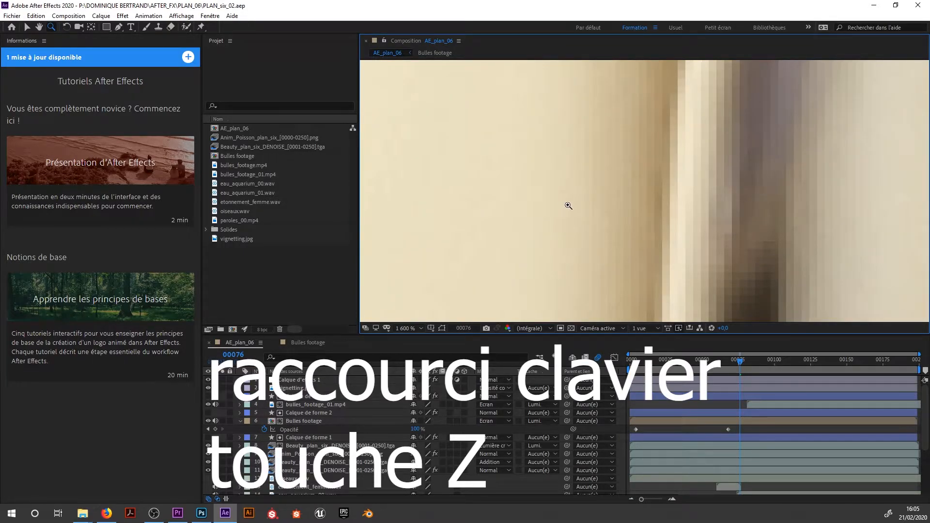
Rotate the star with the Rotation tool, and orbit the custom 3D view of Composition 1 with the Camera tool.
{"action": "left_click", "coordinate": [67, 27]}
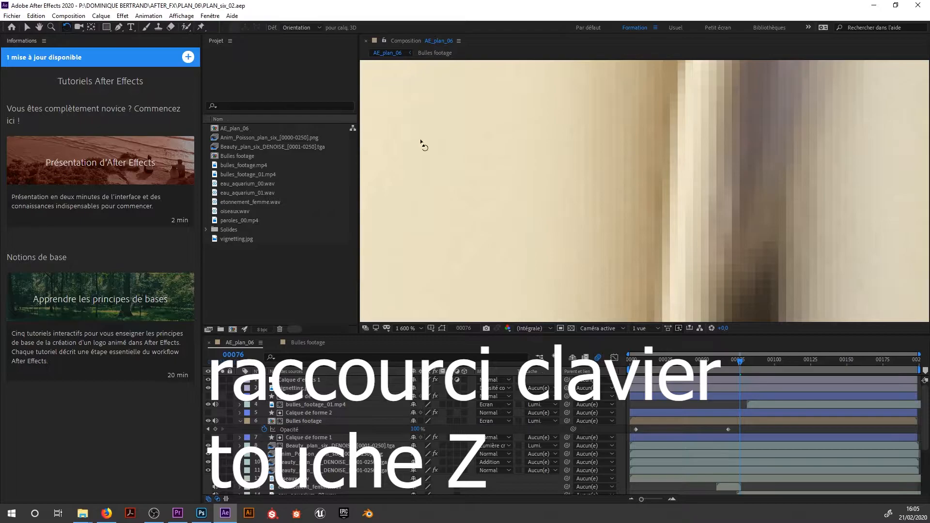
{"action": "scroll", "coordinate": [461, 168], "scroll_direction": "down", "scroll_amount": 10}
{"action": "scroll", "coordinate": [469, 177], "scroll_direction": "up", "scroll_amount": 3}
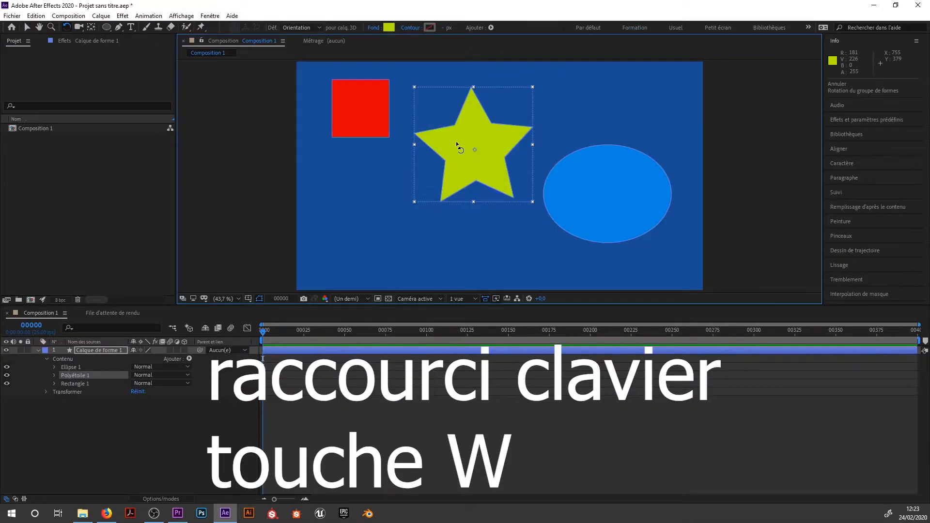
{"action": "left_click_drag", "start_coordinate": [457, 145], "coordinate": [401, 253]}
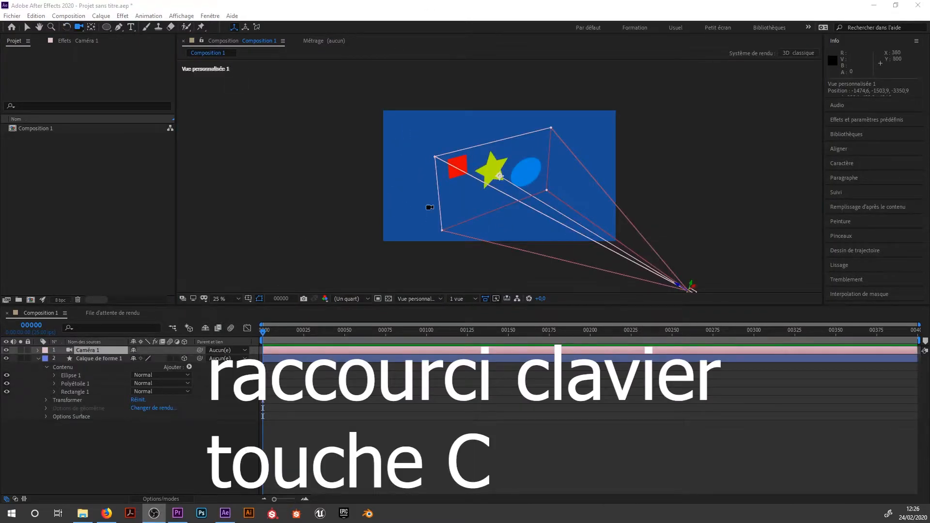
{"action": "left_click_drag", "start_coordinate": [488, 216], "coordinate": [446, 199]}
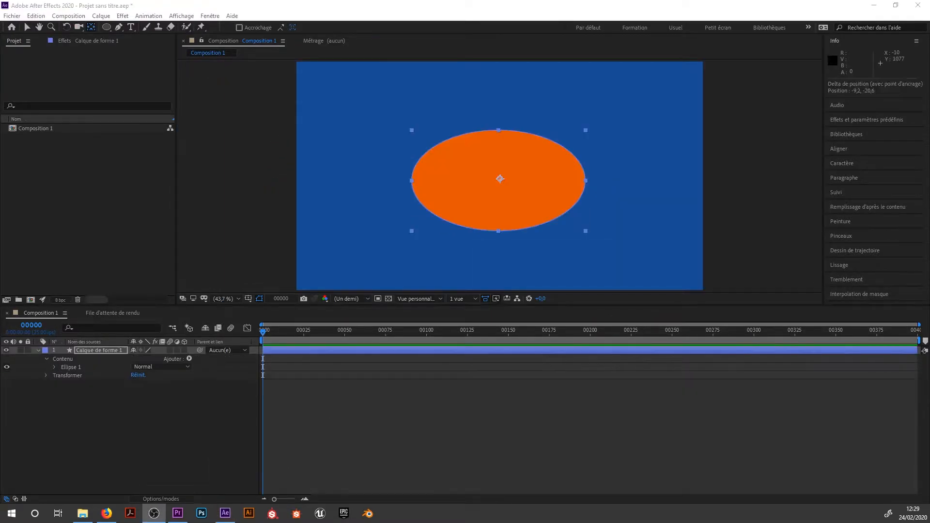
Move the orange ellipse layer's anchor point toward the ellipse's upper-left edge with the anchor point tool.
{"action": "key", "text": "y"}
{"action": "left_click_drag", "start_coordinate": [491, 178], "coordinate": [449, 165]}
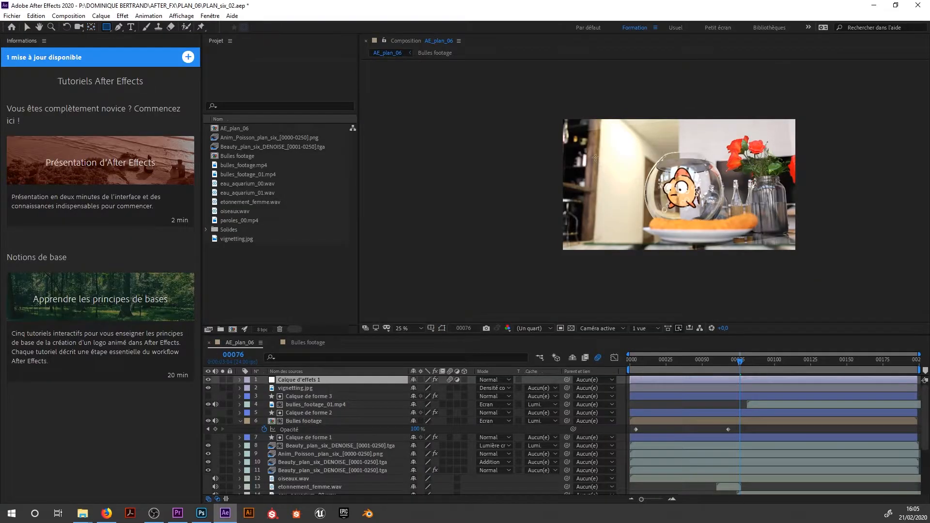
Draw two rectangular masks and one open, curved Pen mask on the Calque d'effets 1 layer of AE_plan_06.
{"action": "left_click_drag", "start_coordinate": [595, 157], "coordinate": [742, 179]}
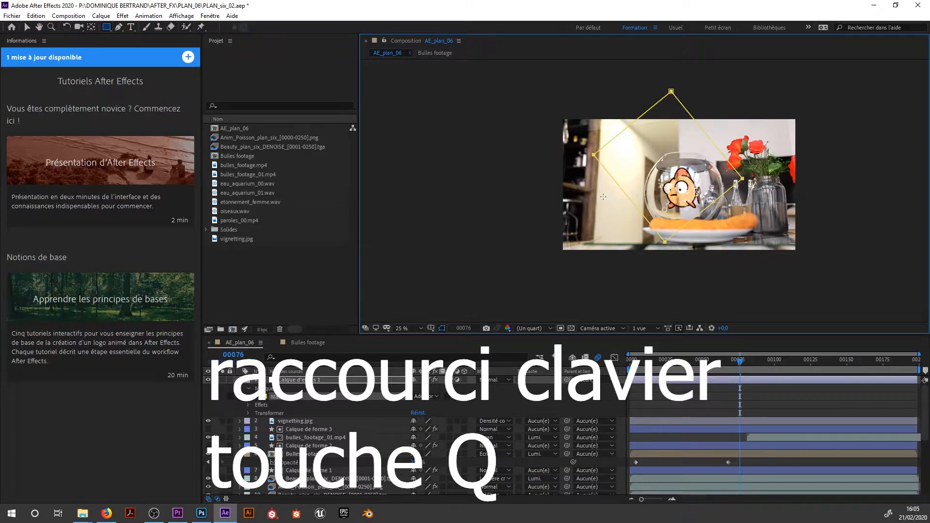
{"action": "left_click_drag", "start_coordinate": [571, 201], "coordinate": [625, 228]}
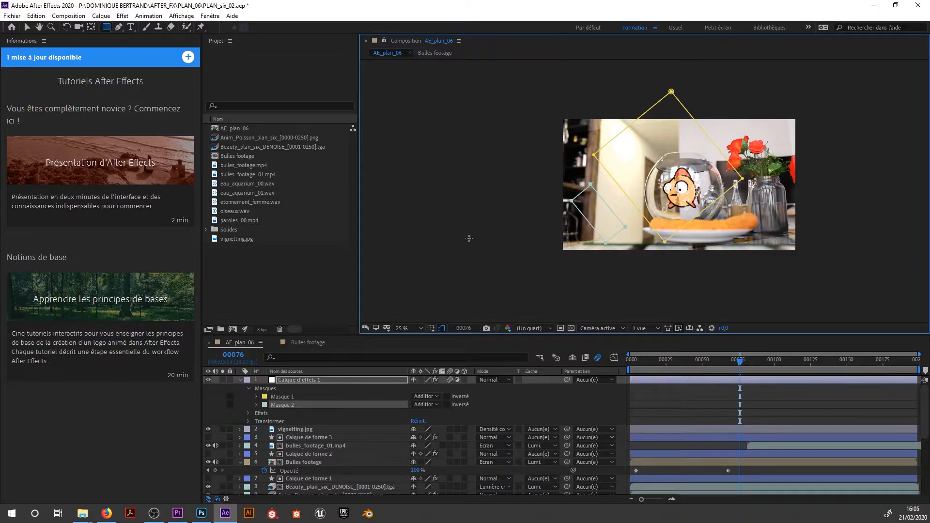
{"action": "left_click", "coordinate": [116, 30]}
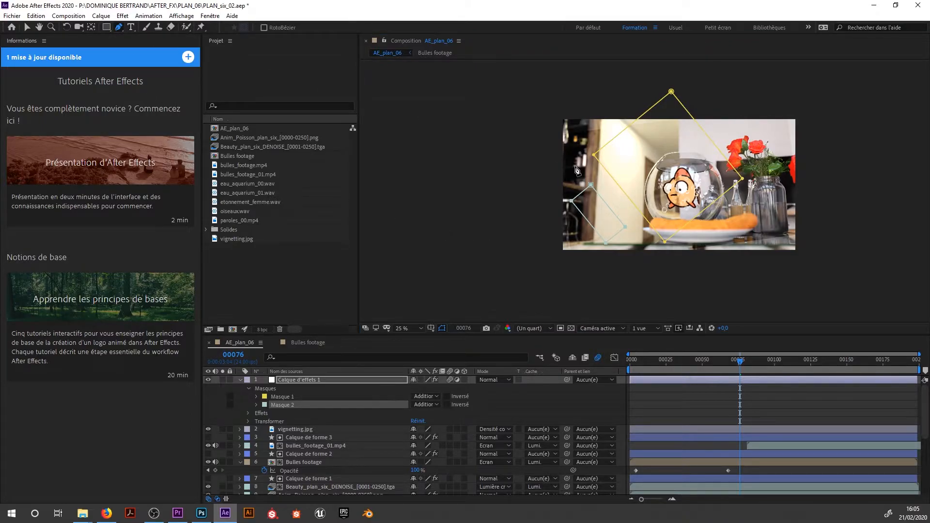
{"action": "left_click_drag", "start_coordinate": [575, 165], "coordinate": [610, 154]}
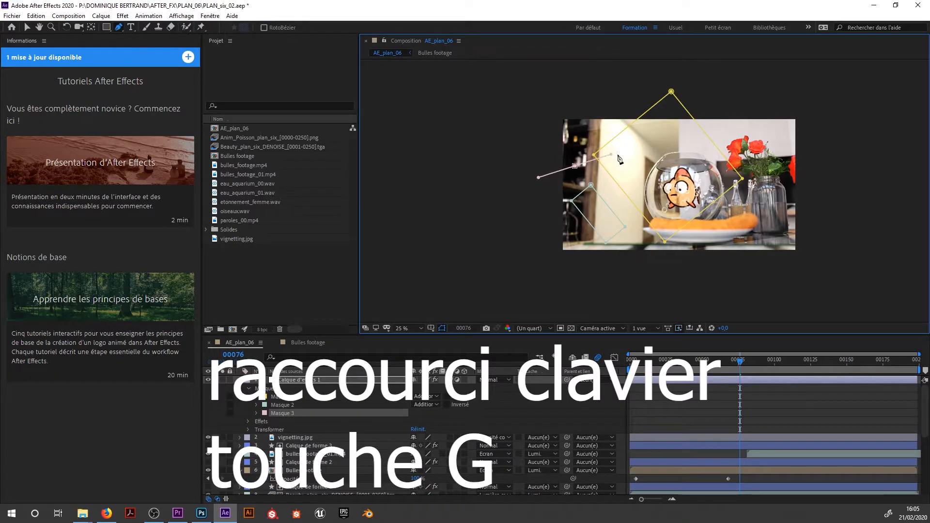
{"action": "left_click_drag", "start_coordinate": [747, 169], "coordinate": [798, 225]}
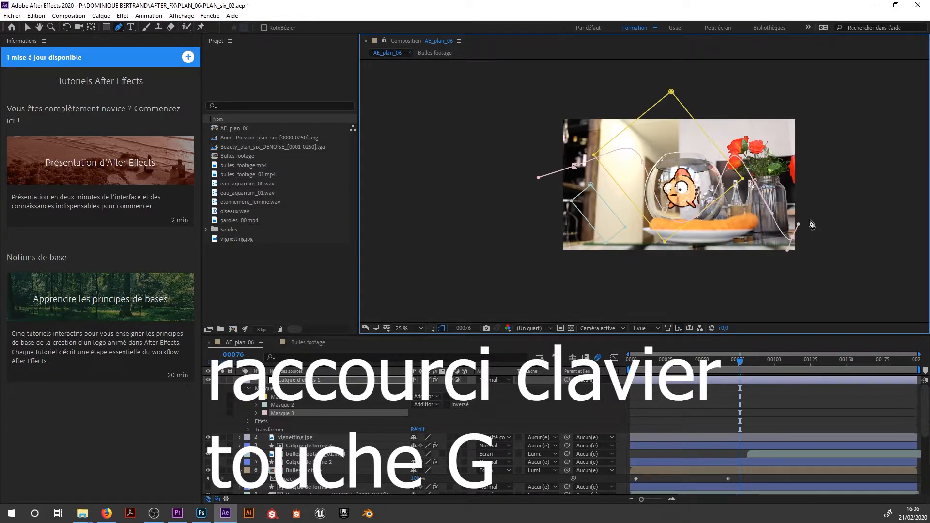
Add the text "te" on the upper-left part of the AE_plan_06 image with the Text tool.
{"action": "left_click", "coordinate": [131, 28]}
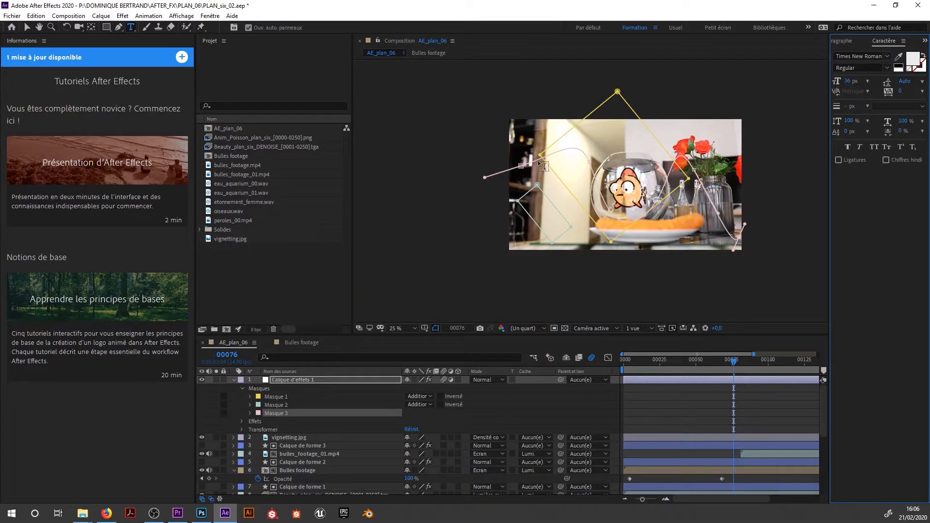
{"action": "left_click", "coordinate": [575, 138]}
{"action": "type", "text": "te"}
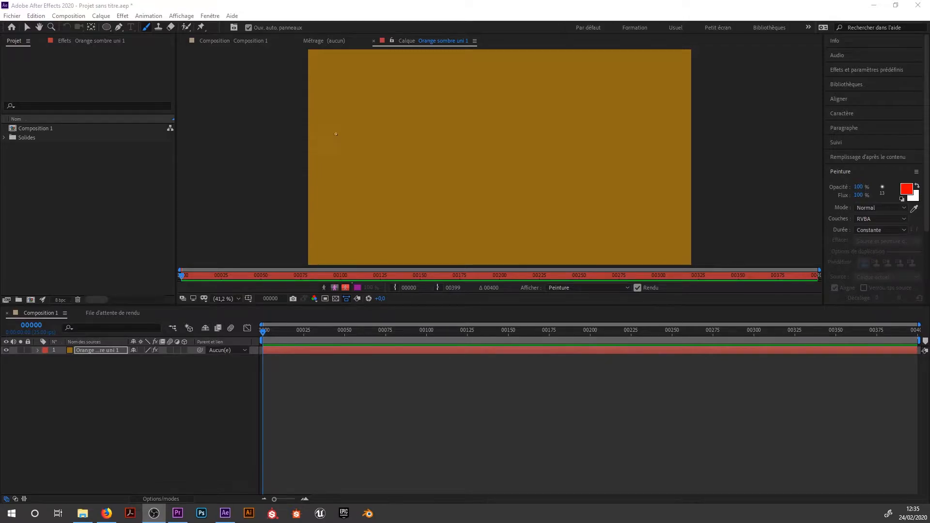
Paint red freehand letter strokes on the upper-left area of the orange solid layer with the Brush tool.
{"action": "mouse_move", "coordinate": [334, 107]}
{"action": "left_mouse_down"}
{"action": "mouse_move", "coordinate": [341, 182]}
{"action": "mouse_move", "coordinate": [358, 111]}
{"action": "mouse_move", "coordinate": [352, 143]}
{"action": "mouse_move", "coordinate": [336, 147]}
{"action": "mouse_move", "coordinate": [353, 201]}
{"action": "left_mouse_up"}
{"action": "left_click_drag", "start_coordinate": [369, 156], "coordinate": [389, 181]}
{"action": "mouse_move", "coordinate": [409, 115]}
{"action": "left_mouse_down"}
{"action": "mouse_move", "coordinate": [416, 188]}
{"action": "mouse_move", "coordinate": [441, 175]}
{"action": "left_mouse_up"}
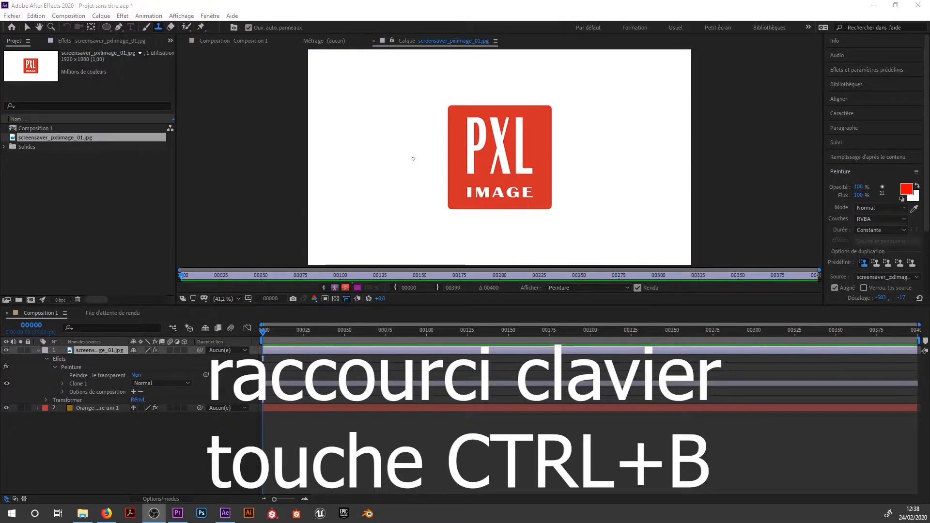
Clone the PXL IMAGE logo to the left of the original, and erase part of the copy's upper-right area.
{"action": "left_click", "coordinate": [383, 131]}
{"action": "mouse_move", "coordinate": [357, 152]}
{"action": "left_mouse_down"}
{"action": "mouse_move", "coordinate": [345, 165]}
{"action": "mouse_move", "coordinate": [356, 123]}
{"action": "mouse_move", "coordinate": [336, 199]}
{"action": "mouse_move", "coordinate": [353, 116]}
{"action": "mouse_move", "coordinate": [339, 135]}
{"action": "mouse_move", "coordinate": [339, 175]}
{"action": "mouse_move", "coordinate": [319, 103]}
{"action": "mouse_move", "coordinate": [325, 193]}
{"action": "left_mouse_up"}
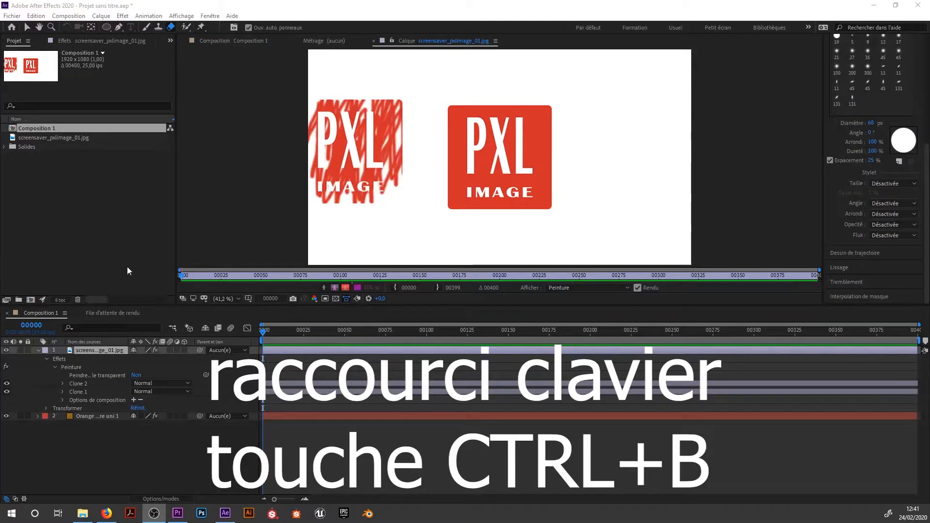
{"action": "mouse_move", "coordinate": [400, 111]}
{"action": "left_mouse_down"}
{"action": "mouse_move", "coordinate": [375, 85]}
{"action": "mouse_move", "coordinate": [393, 145]}
{"action": "mouse_move", "coordinate": [357, 94]}
{"action": "mouse_move", "coordinate": [376, 162]}
{"action": "mouse_move", "coordinate": [350, 131]}
{"action": "mouse_move", "coordinate": [340, 91]}
{"action": "mouse_move", "coordinate": [361, 204]}
{"action": "mouse_move", "coordinate": [338, 123]}
{"action": "mouse_move", "coordinate": [325, 213]}
{"action": "mouse_move", "coordinate": [325, 100]}
{"action": "mouse_move", "coordinate": [334, 187]}
{"action": "mouse_move", "coordinate": [381, 126]}
{"action": "mouse_move", "coordinate": [382, 201]}
{"action": "mouse_move", "coordinate": [393, 120]}
{"action": "mouse_move", "coordinate": [372, 137]}
{"action": "left_mouse_up"}
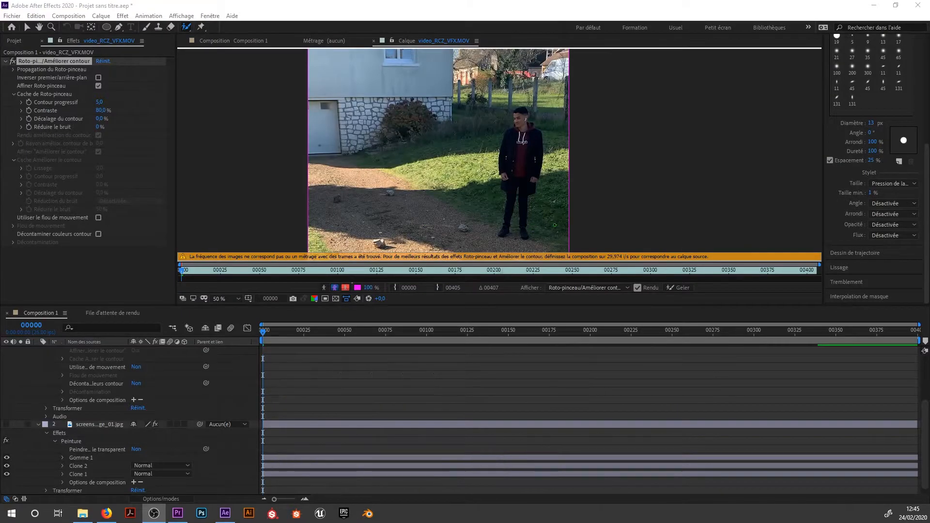
Paint Roto Brush foreground strokes over the standing man's legs, torso and head in video_RCZ_VFX.MOV.
{"action": "left_click_drag", "start_coordinate": [525, 219], "coordinate": [518, 209]}
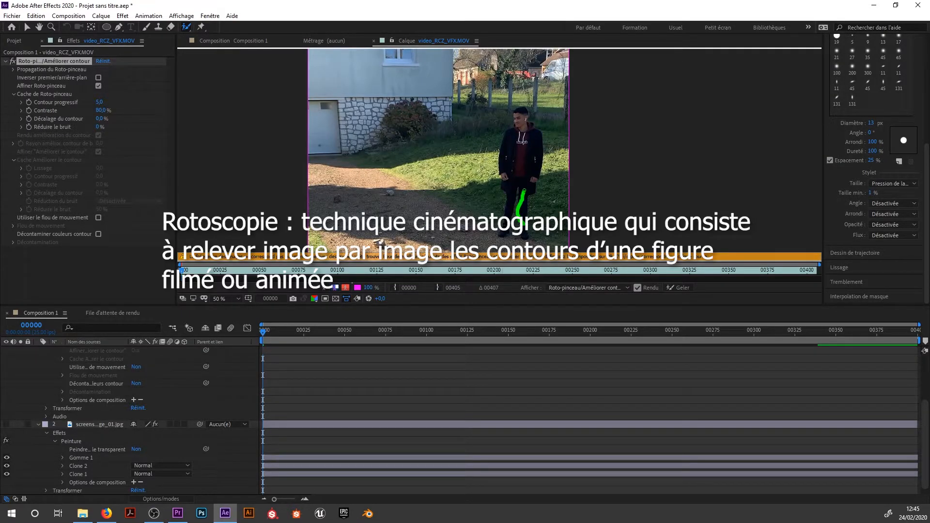
{"action": "left_click_drag", "start_coordinate": [516, 161], "coordinate": [513, 190]}
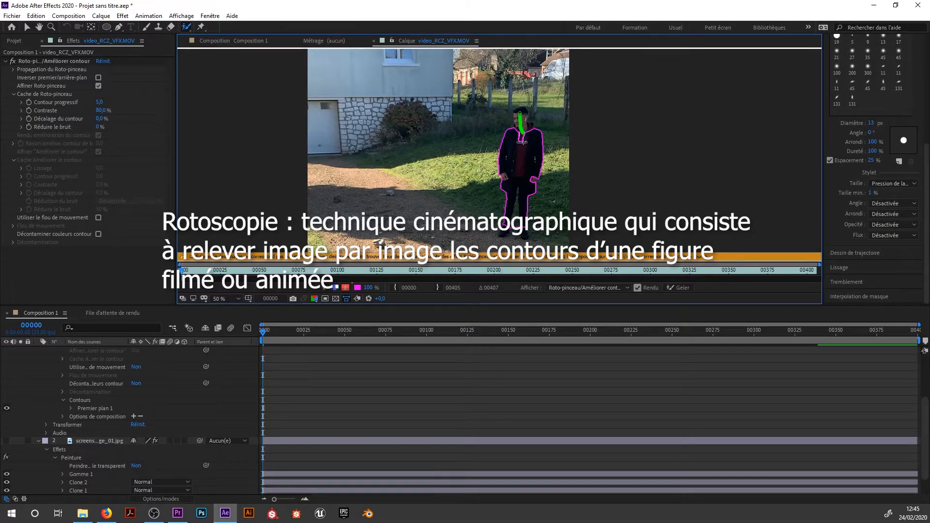
{"action": "left_click_drag", "start_coordinate": [522, 140], "coordinate": [522, 142]}
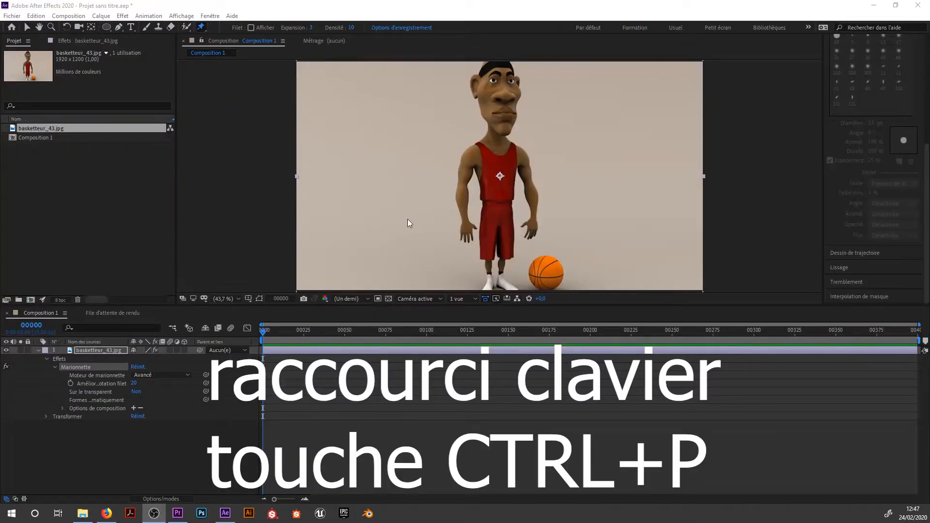
Place puppet pins beside both shoulders and on both hands of the basketball player, and pull the hand away from the ball upward and outward.
{"action": "left_click", "coordinate": [532, 151]}
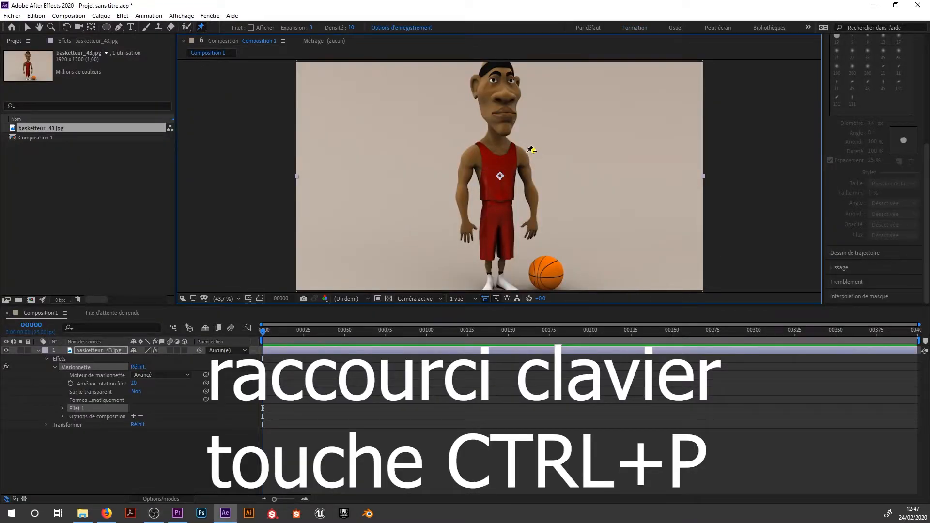
{"action": "left_click", "coordinate": [463, 147]}
{"action": "left_click", "coordinate": [465, 230]}
{"action": "left_click", "coordinate": [532, 229]}
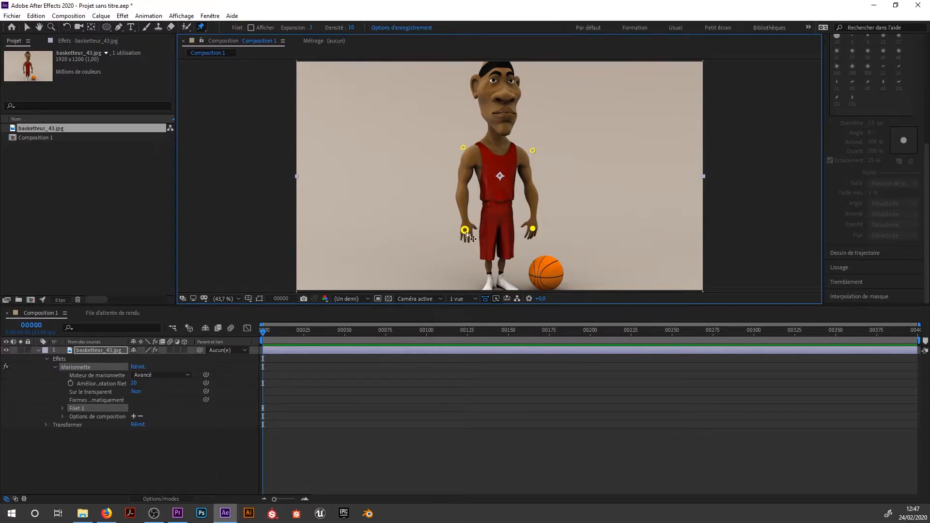
{"action": "left_click_drag", "start_coordinate": [467, 232], "coordinate": [438, 206]}
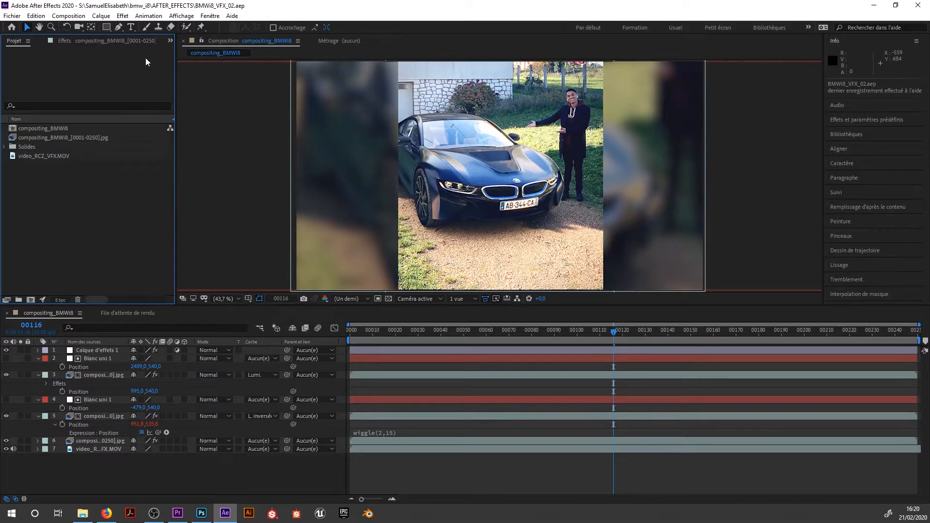
Examine the Project panel's options, the Solides folder's contents, the compositing_BMWi8_[0001-0250].jpg sequence and the compositing_BMWi8 composition.
{"action": "left_click", "coordinate": [28, 42]}
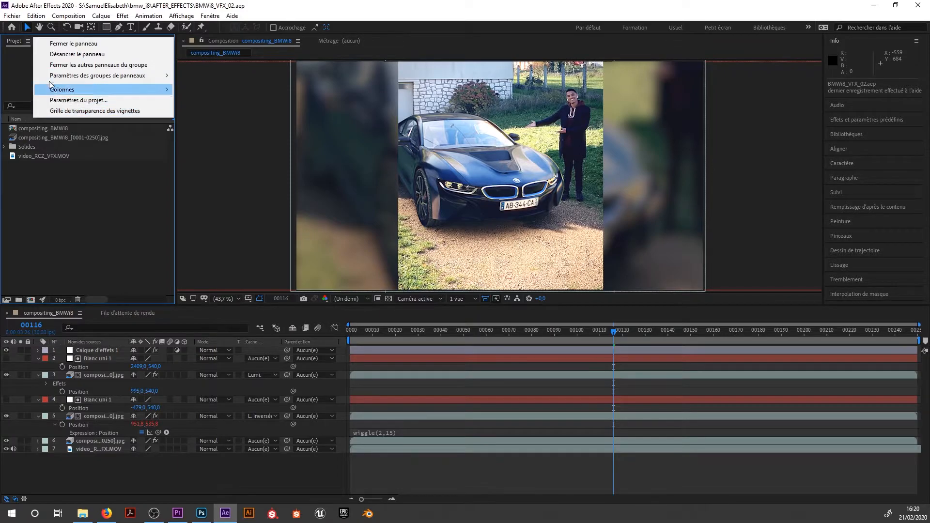
{"action": "left_click", "coordinate": [54, 168]}
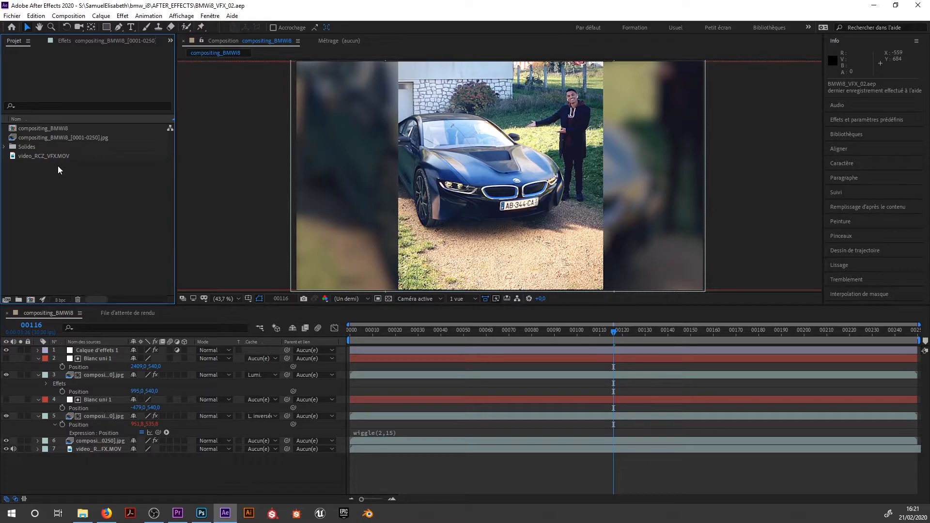
{"action": "left_click", "coordinate": [4, 147]}
{"action": "left_click", "coordinate": [4, 147]}
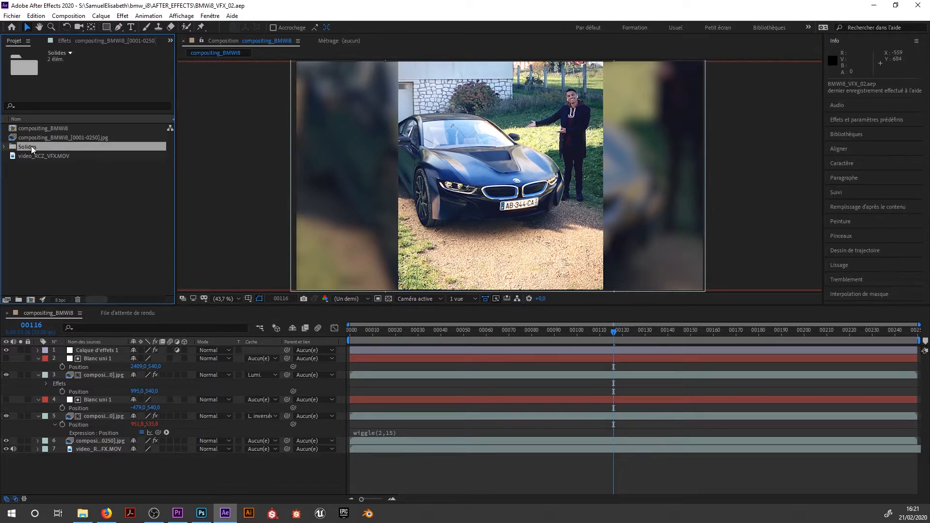
{"action": "left_click", "coordinate": [4, 147]}
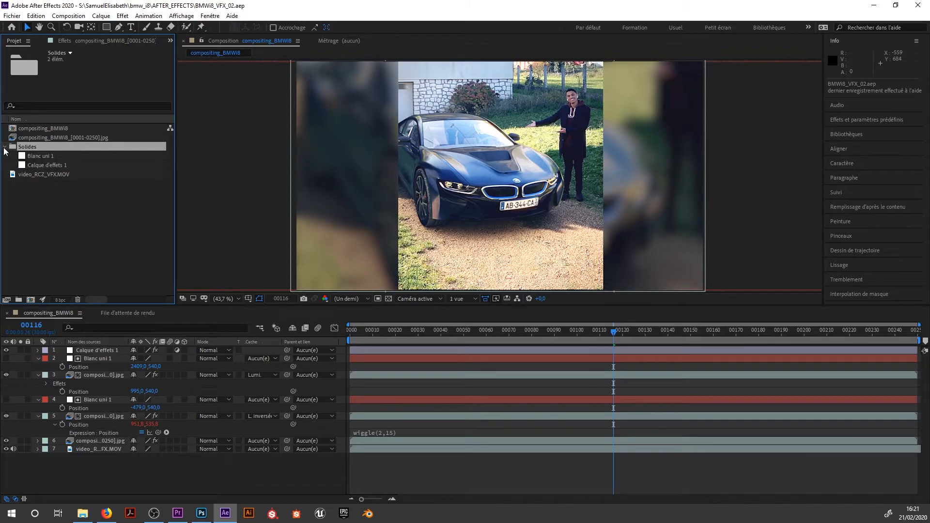
{"action": "left_click", "coordinate": [4, 147]}
{"action": "left_click", "coordinate": [4, 147]}
{"action": "left_click", "coordinate": [4, 146]}
{"action": "left_click", "coordinate": [42, 174]}
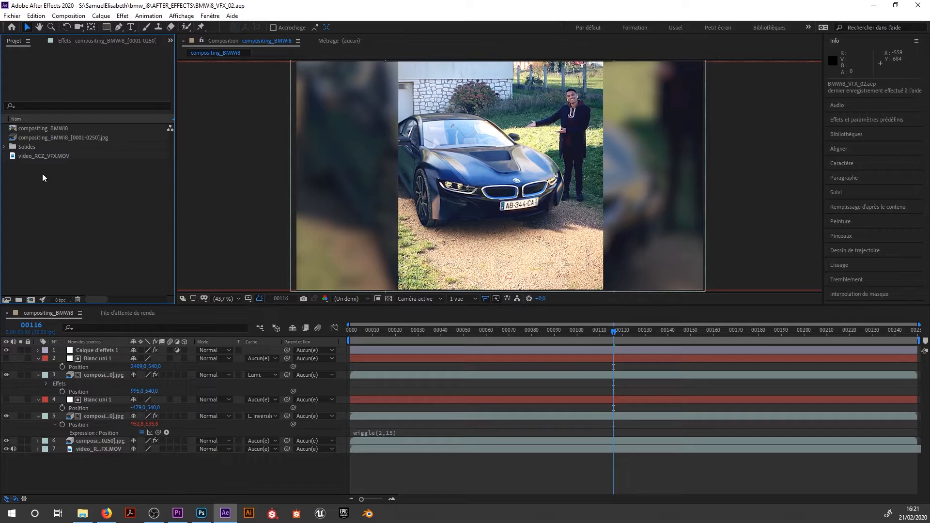
{"action": "left_click", "coordinate": [37, 138]}
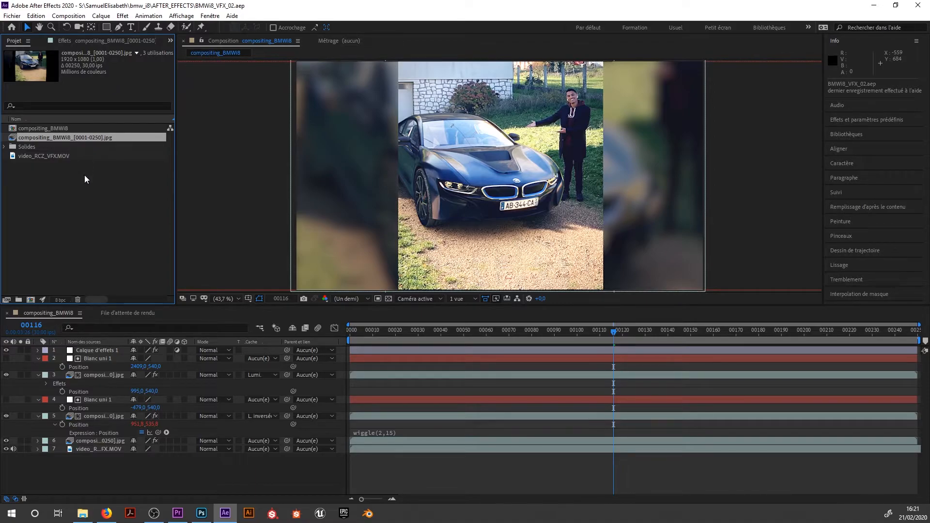
{"action": "left_click", "coordinate": [42, 128]}
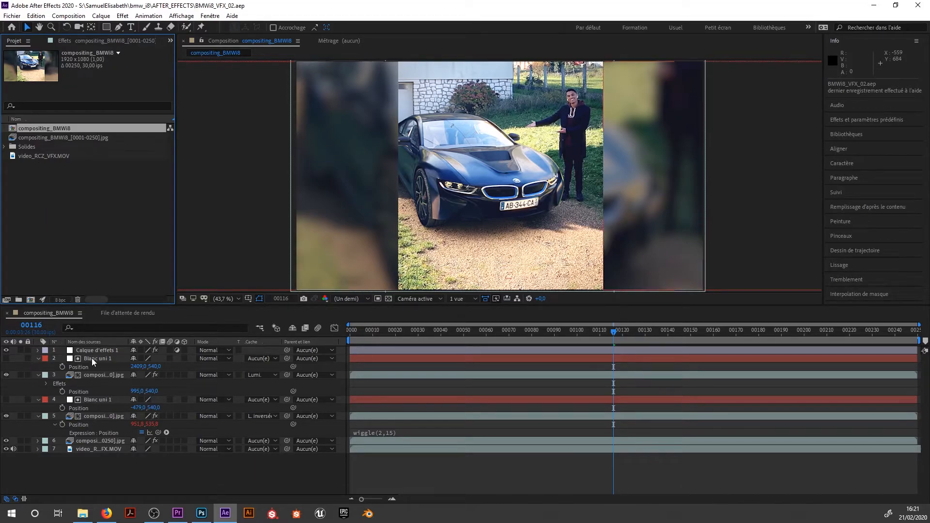
Examine the layers of compositing_BMWi8 one by one, from the adjustment layer down to video_RCZ_VFX.MOV.
{"action": "left_click", "coordinate": [92, 399]}
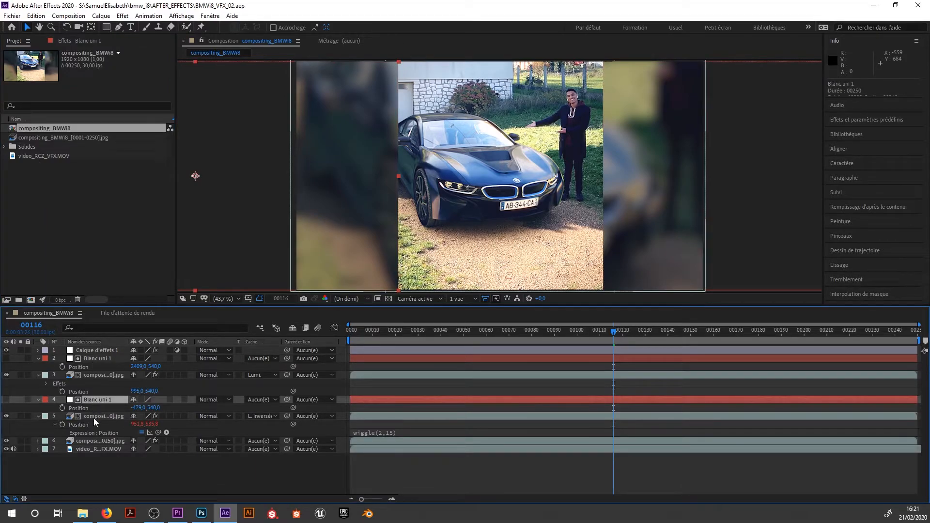
{"action": "left_click", "coordinate": [94, 418]}
{"action": "left_click", "coordinate": [89, 441]}
{"action": "left_click", "coordinate": [90, 448]}
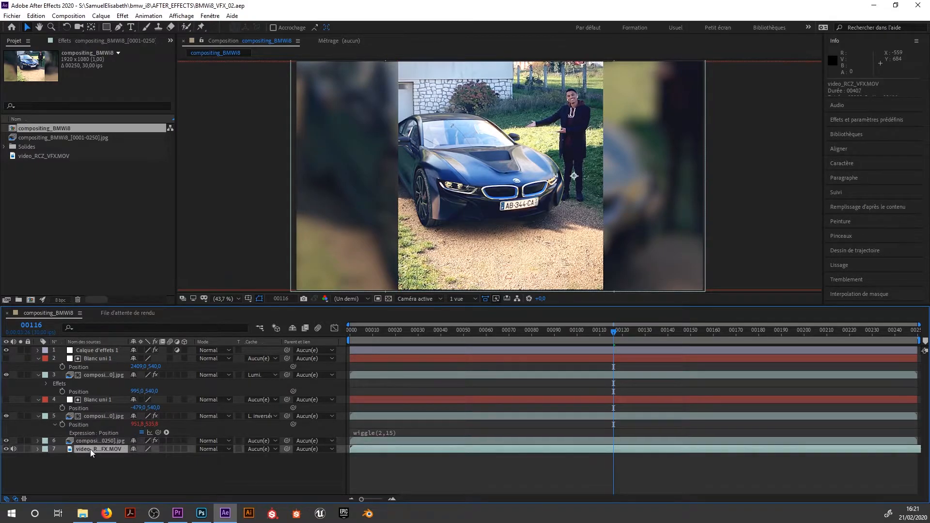
{"action": "left_click", "coordinate": [92, 375]}
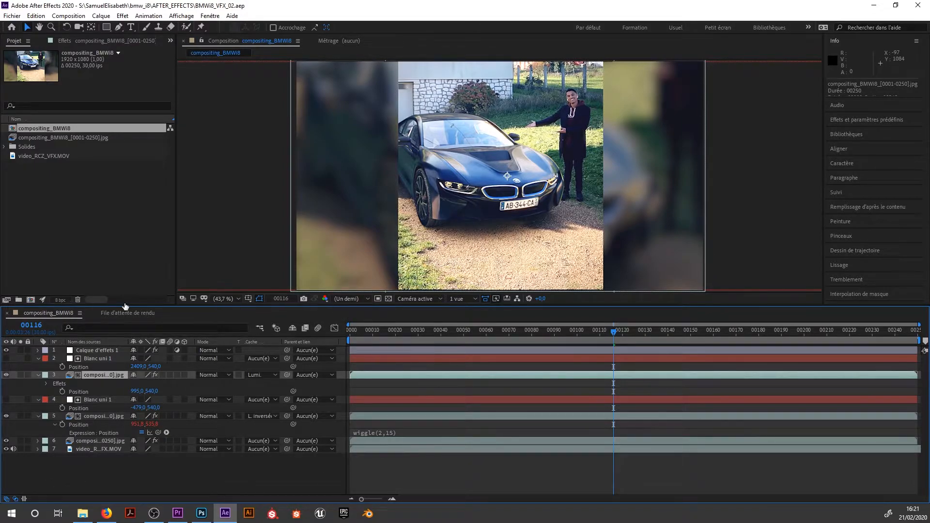
{"action": "left_click", "coordinate": [93, 352]}
{"action": "left_click", "coordinate": [94, 358]}
{"action": "left_click", "coordinate": [96, 376]}
{"action": "left_click", "coordinate": [98, 400]}
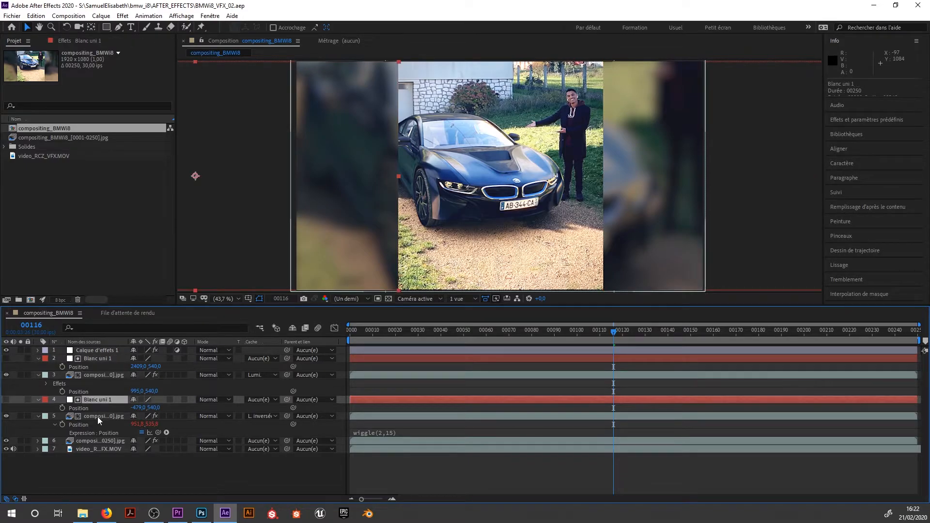
{"action": "left_click", "coordinate": [97, 416]}
{"action": "left_click", "coordinate": [92, 441]}
{"action": "left_click", "coordinate": [94, 449]}
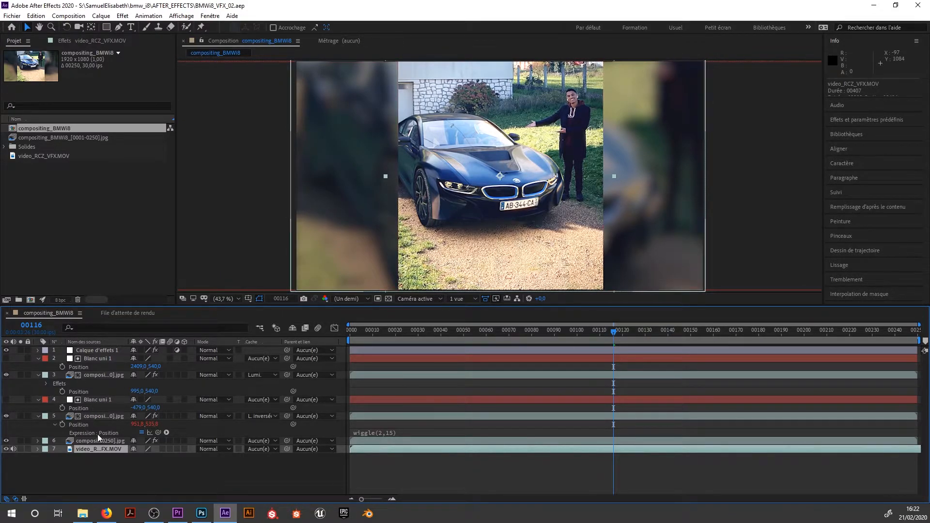
Toggle the visibility of the video_RCZ_VFX.MOV layer and the image-sequence layer above it off and on again.
{"action": "left_click", "coordinate": [5, 449]}
{"action": "left_click", "coordinate": [6, 449]}
{"action": "left_click", "coordinate": [6, 441]}
{"action": "left_click", "coordinate": [6, 441]}
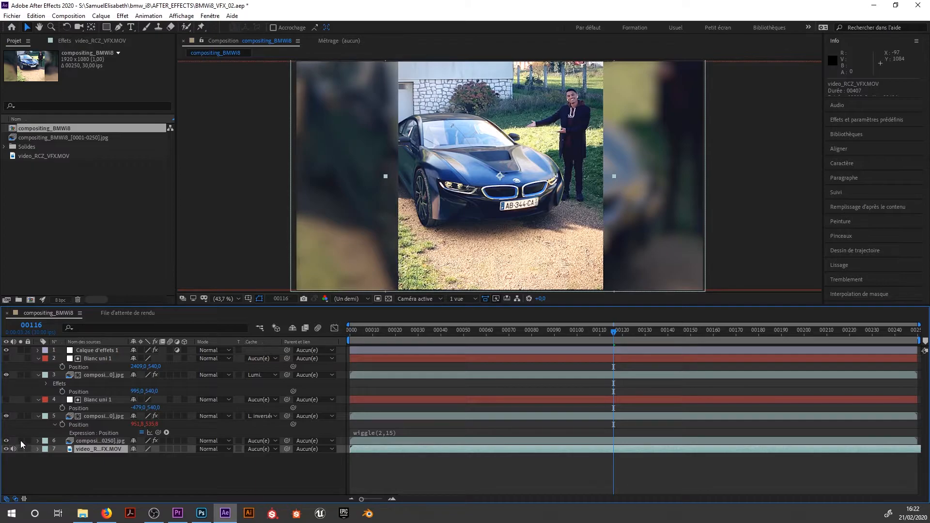
Move the image-sequence layer with the wiggle expression to the bottom of the layer stack, and return it to position 5.
{"action": "left_click", "coordinate": [85, 441]}
{"action": "left_click_drag", "start_coordinate": [94, 441], "coordinate": [103, 467]}
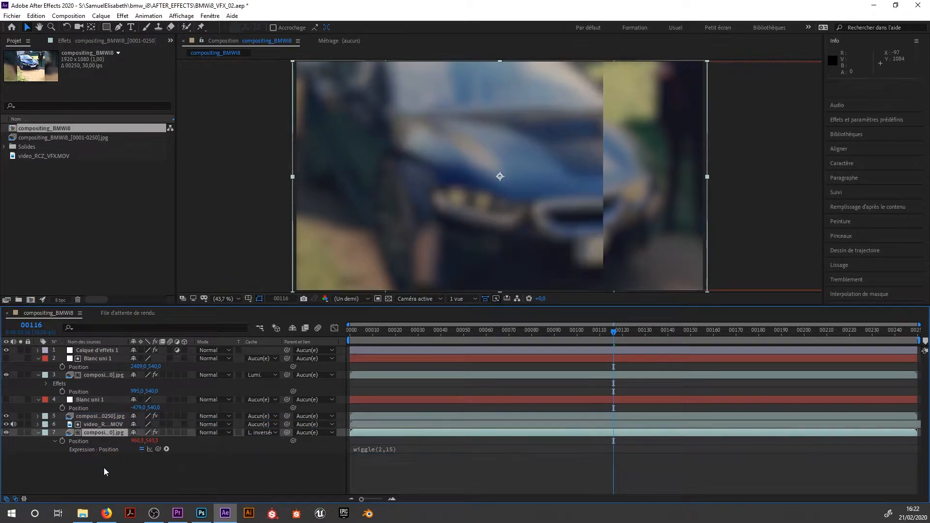
{"action": "mouse_move", "coordinate": [99, 434]}
{"action": "left_mouse_down"}
{"action": "mouse_move", "coordinate": [106, 397]}
{"action": "mouse_move", "coordinate": [109, 434]}
{"action": "left_mouse_up"}
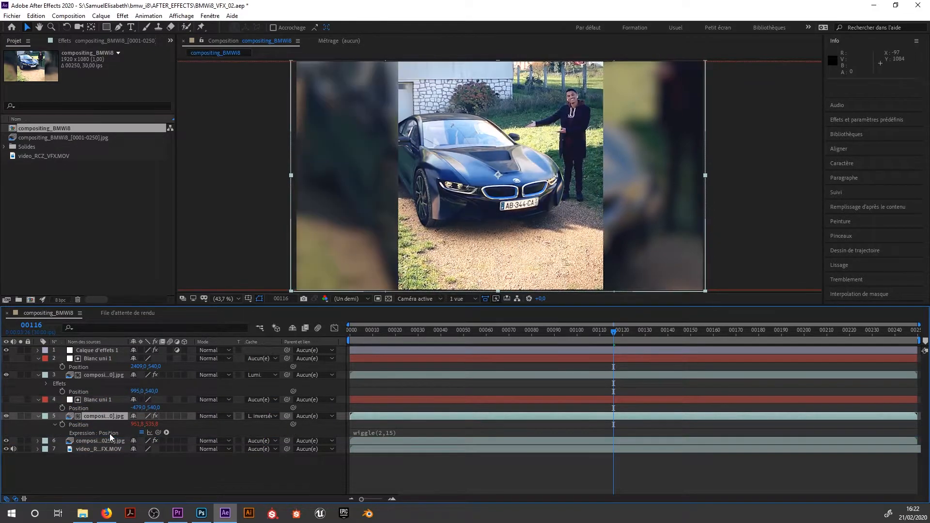
Open the name of layer 5, the image sequence with the wiggle expression, for editing.
{"action": "right_click", "coordinate": [100, 414]}
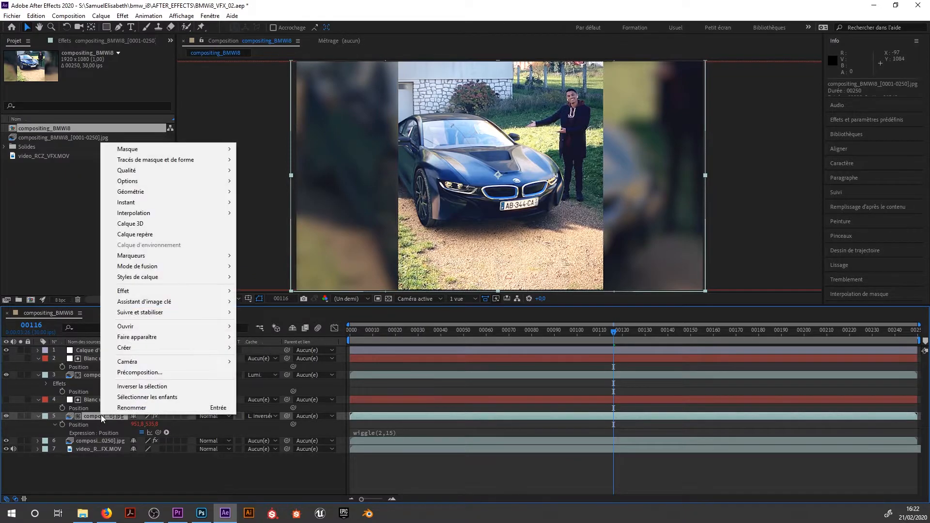
{"action": "left_click", "coordinate": [112, 411]}
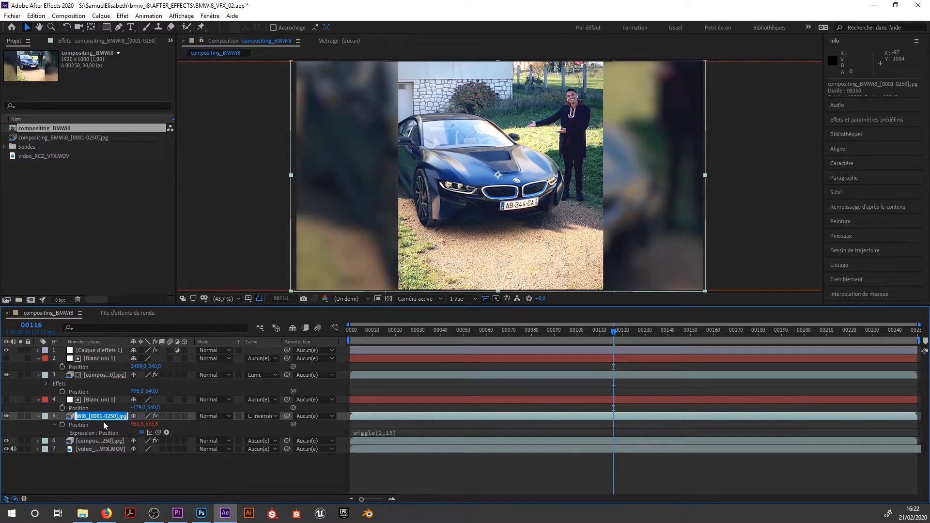
{"action": "left_click", "coordinate": [89, 472]}
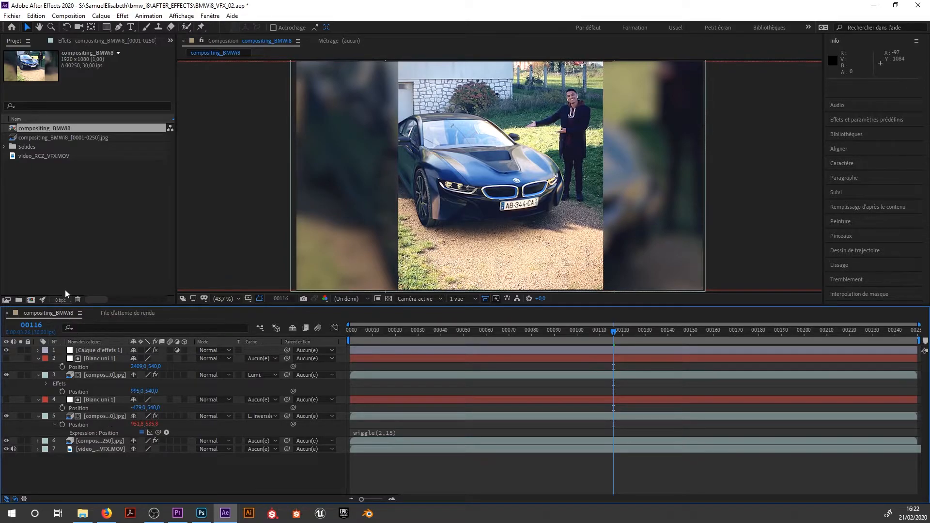
View the composition settings of compositing_BMWi8.
{"action": "right_click", "coordinate": [26, 126]}
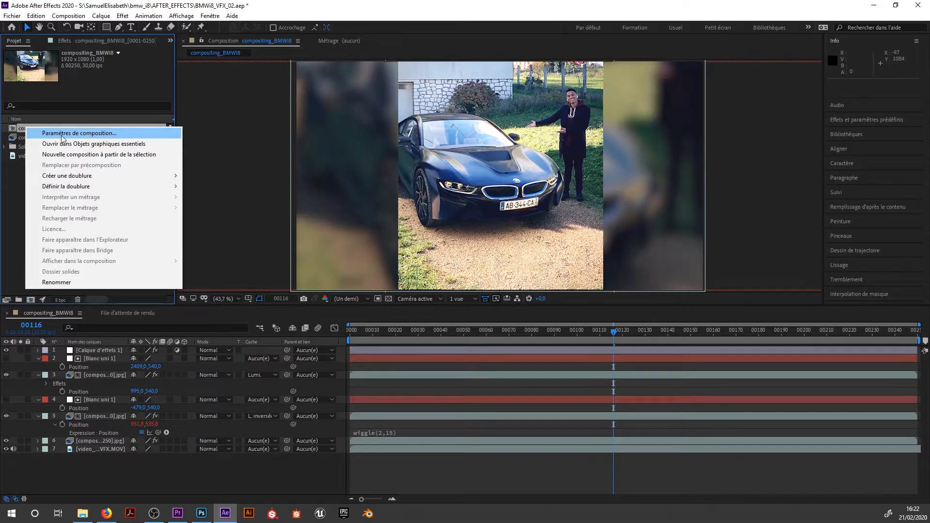
{"action": "left_click", "coordinate": [44, 136]}
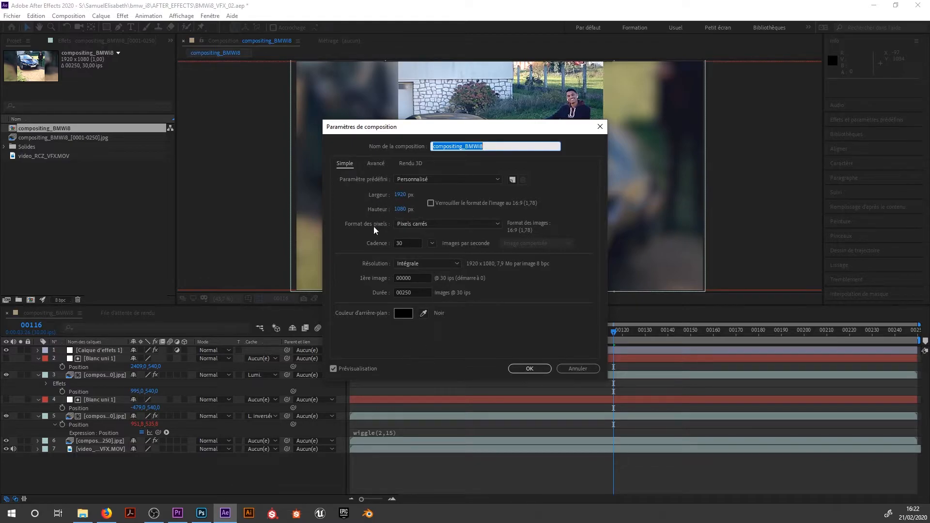
{"action": "left_click", "coordinate": [571, 368]}
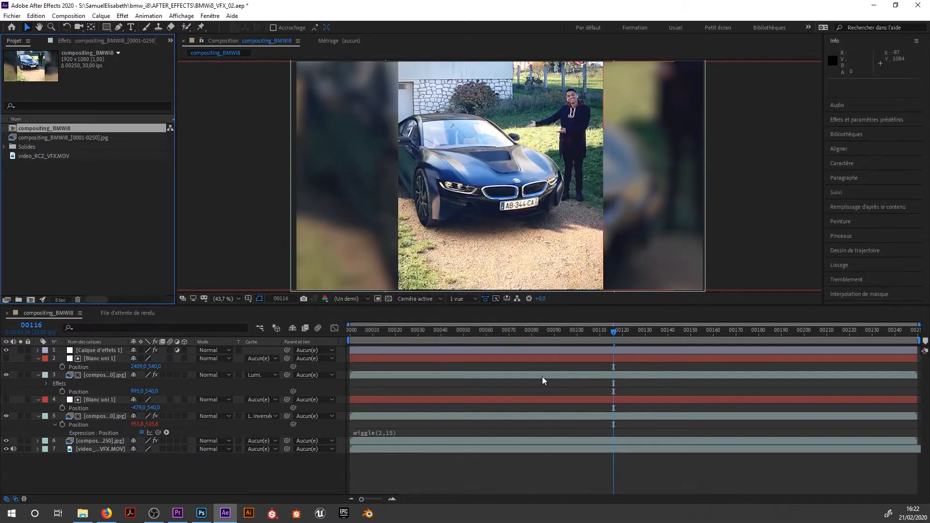
Set the work area to run from frame 36 to about frame 60, and add composition marker 1 at frame 29.
{"action": "mouse_move", "coordinate": [362, 499]}
{"action": "left_mouse_down"}
{"action": "mouse_move", "coordinate": [376, 498]}
{"action": "mouse_move", "coordinate": [353, 498]}
{"action": "mouse_move", "coordinate": [377, 498]}
{"action": "mouse_move", "coordinate": [345, 499]}
{"action": "left_mouse_up"}
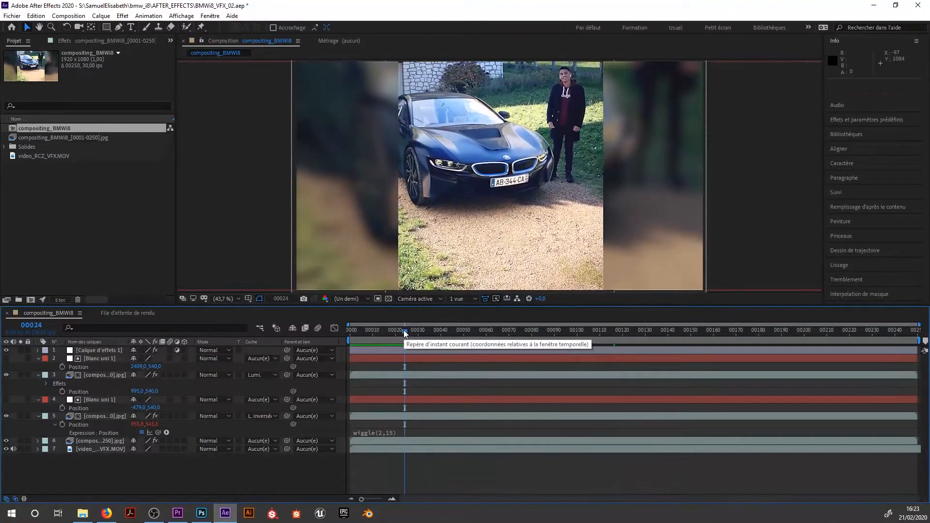
{"action": "left_click_drag", "start_coordinate": [350, 340], "coordinate": [431, 340]}
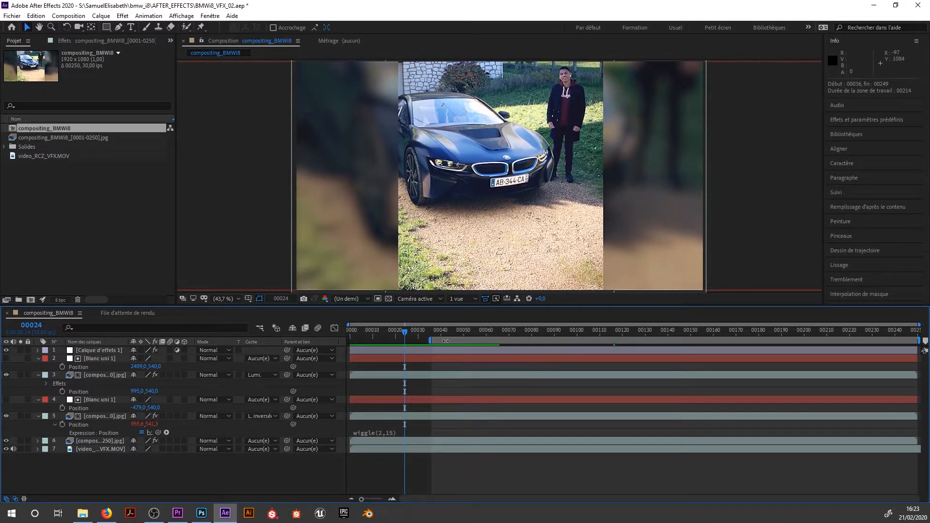
{"action": "left_click_drag", "start_coordinate": [915, 340], "coordinate": [416, 334]}
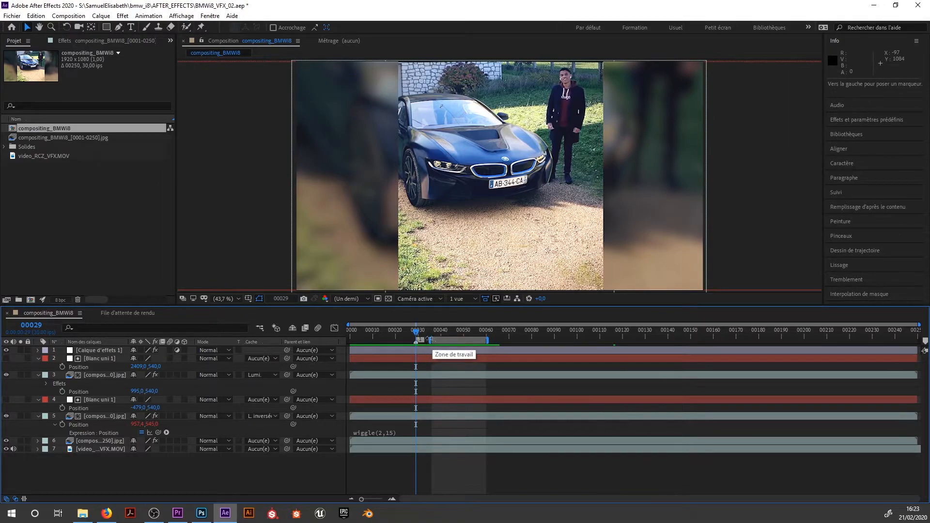
Add composition marker 2 at frame 45, and jump the current time back and forth between markers 1 and 2.
{"action": "left_click", "coordinate": [452, 330]}
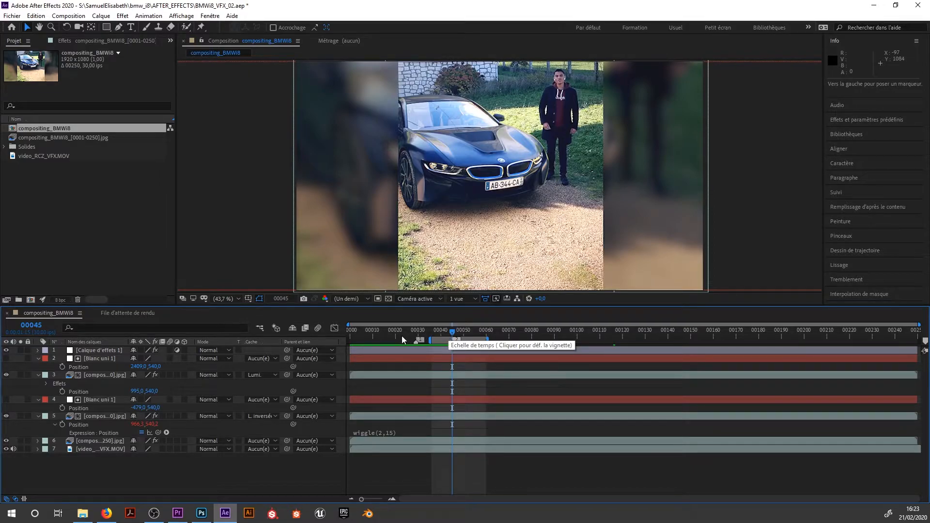
{"action": "key", "text": "1"}
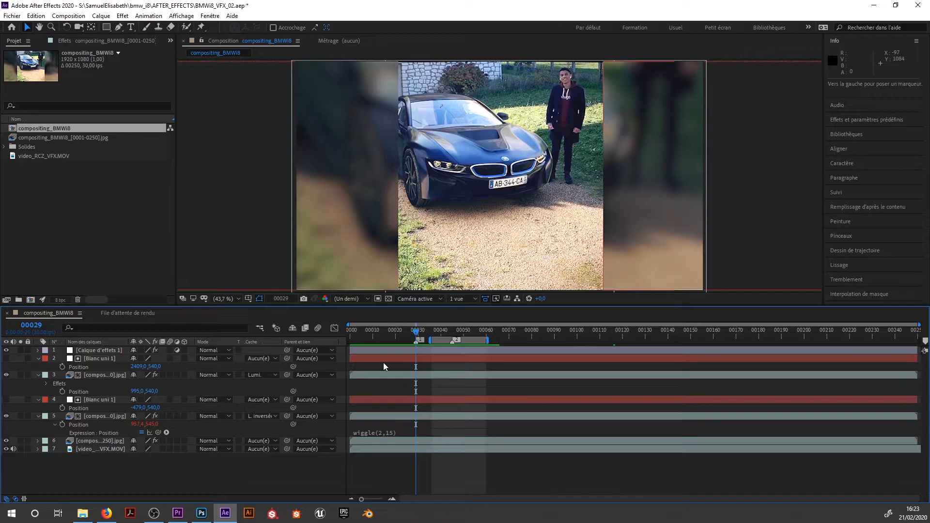
{"action": "key", "text": "2"}
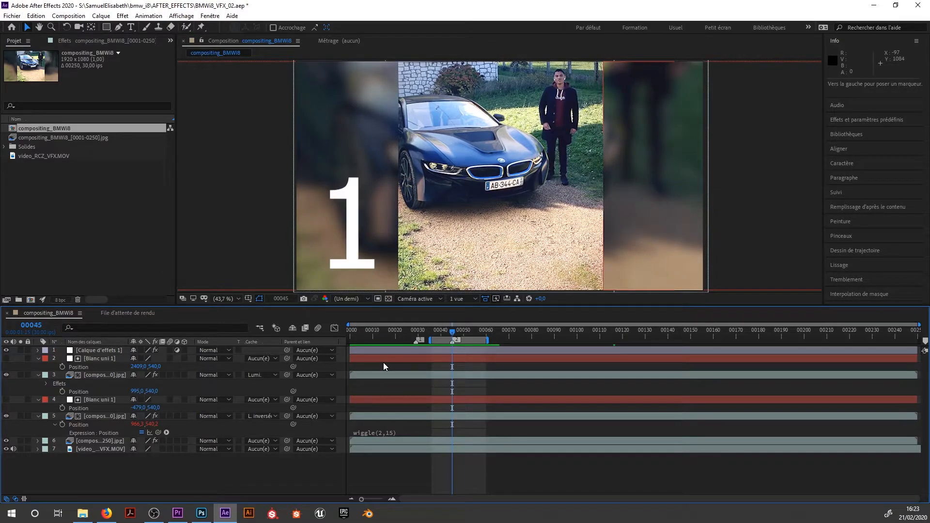
{"action": "key", "text": "1"}
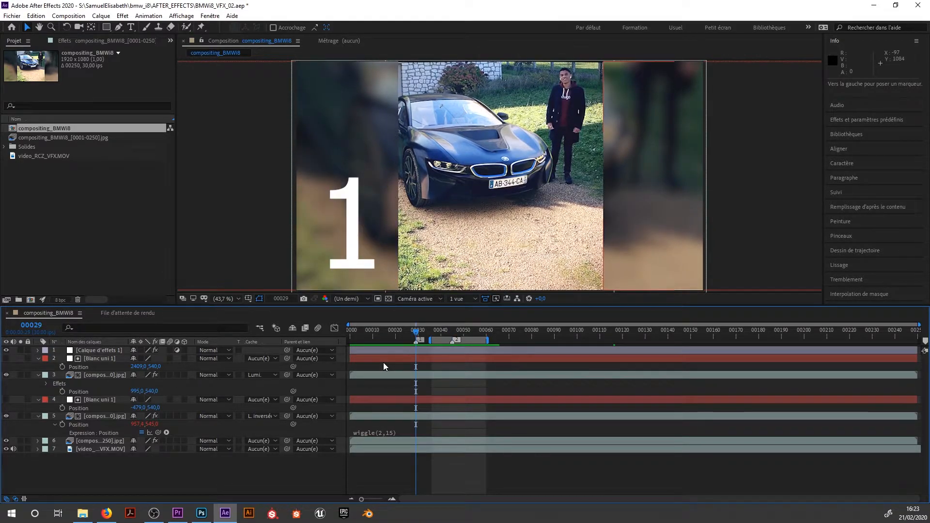
{"action": "key", "text": "2"}
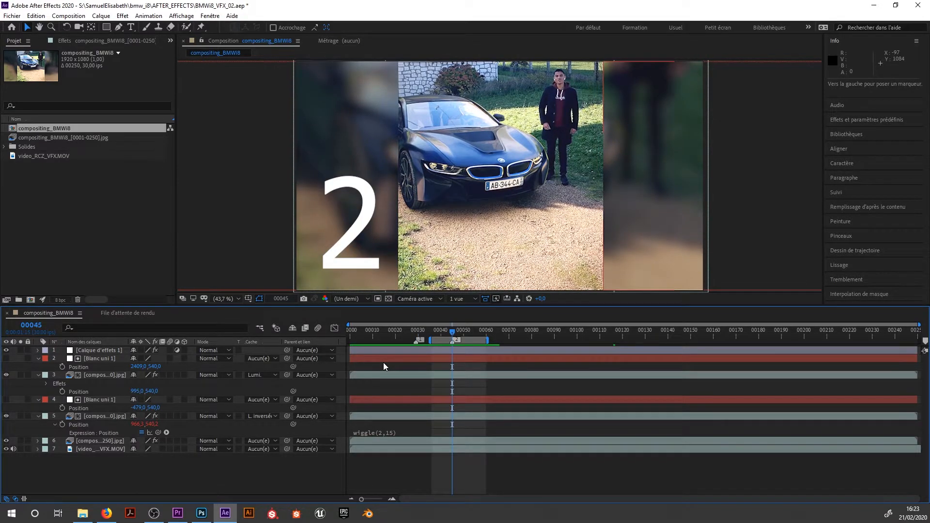
{"action": "key", "text": "1"}
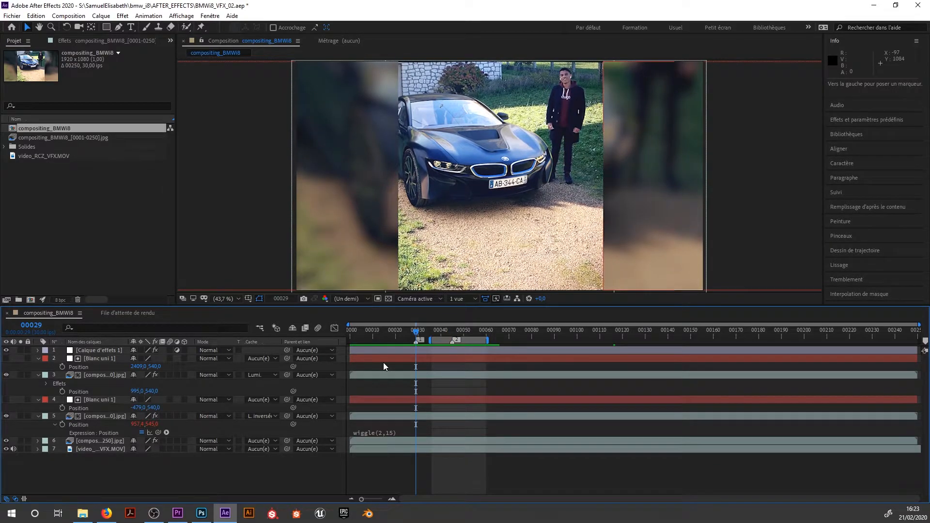
{"action": "key", "text": "2"}
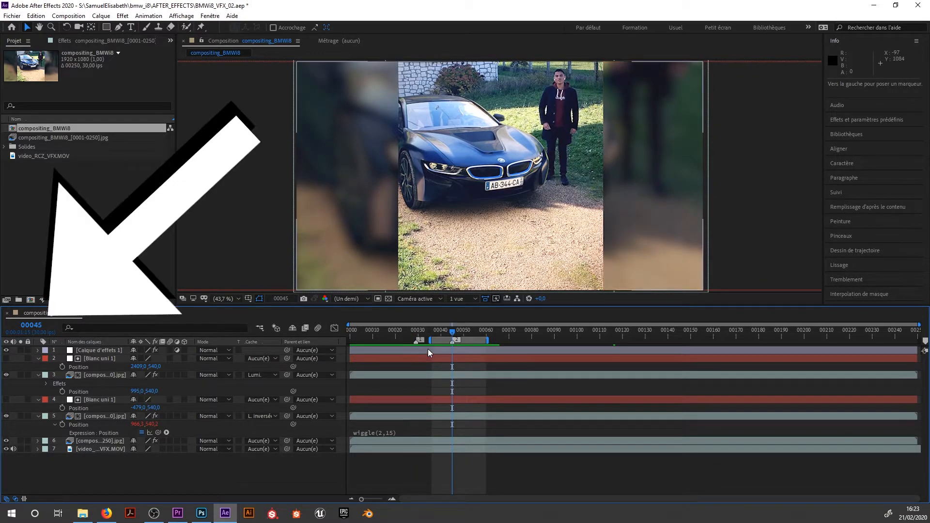
Switch the timeline's current-time display to timecode.
{"action": "left_click", "coordinate": [33, 327], "text": "ctrl"}
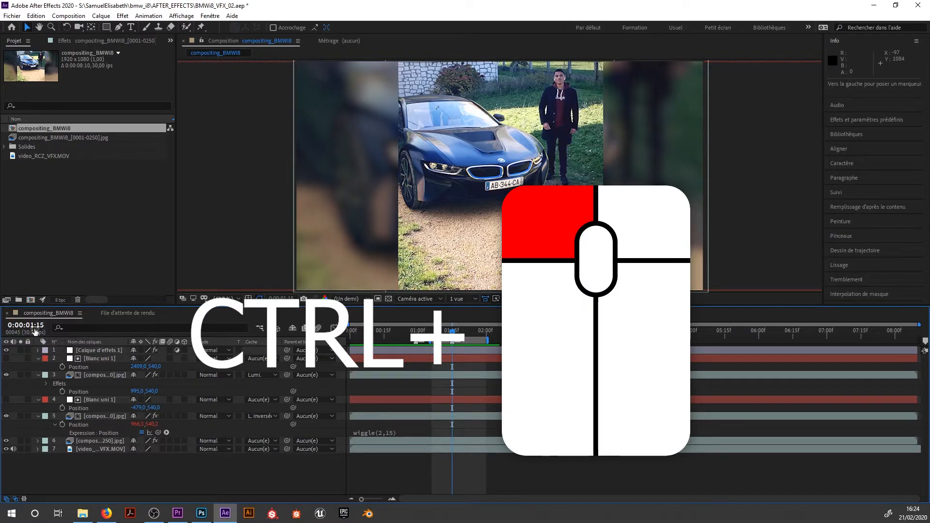
{"action": "left_click", "coordinate": [35, 326], "text": "ctrl"}
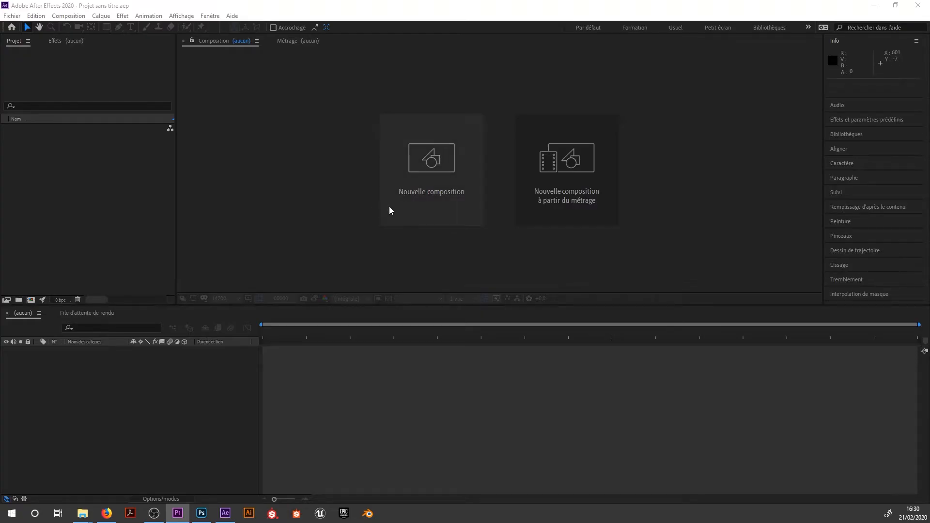
Start a new composition with a frame rate of 25 fps and a duration of 400 frames.
{"action": "left_click", "coordinate": [414, 166]}
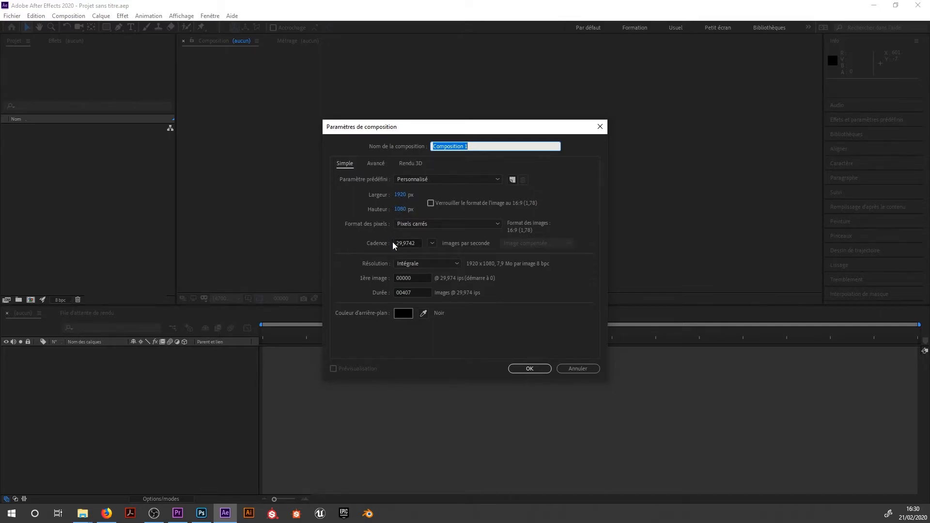
{"action": "left_click", "coordinate": [430, 243]}
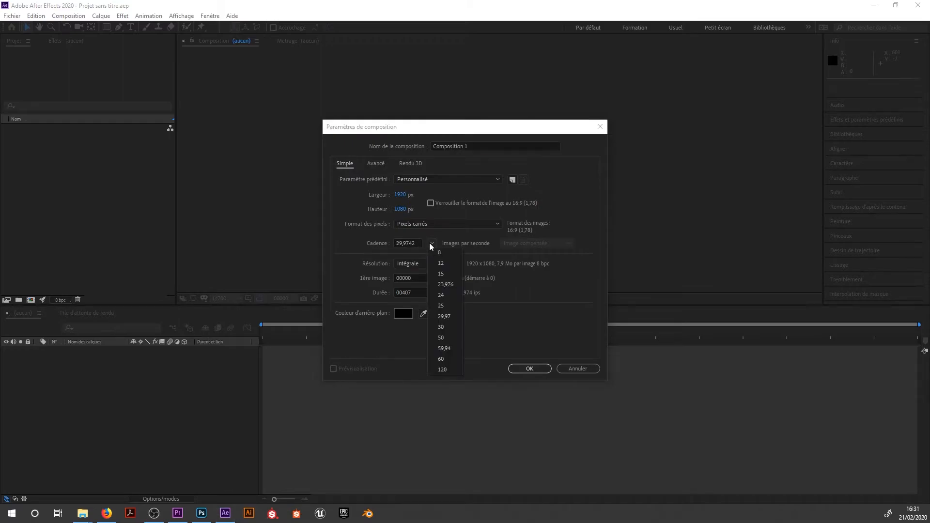
{"action": "left_click", "coordinate": [437, 306]}
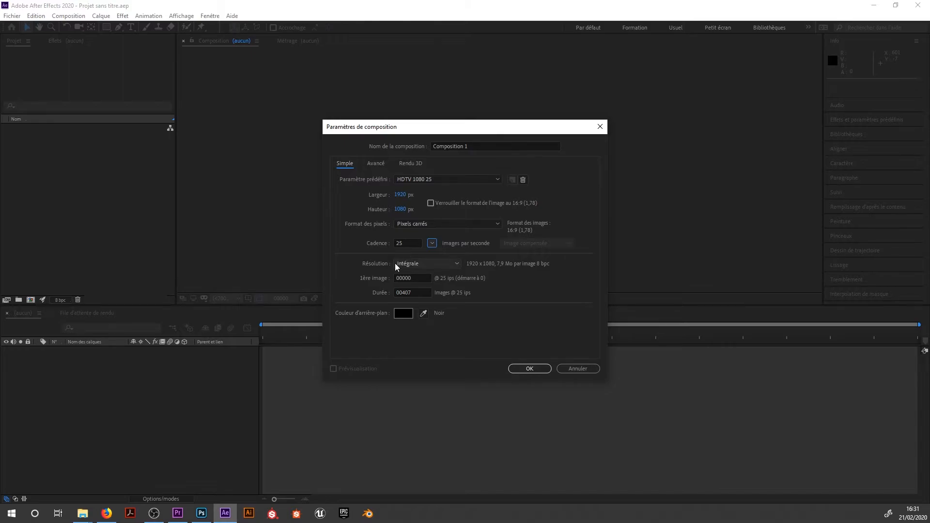
{"action": "left_click", "coordinate": [412, 292]}
{"action": "left_click_drag", "start_coordinate": [413, 292], "coordinate": [358, 294]}
{"action": "type", "text": "400"}
Set the composition's background colour to dark royal blue and create the composition.
{"action": "left_click", "coordinate": [403, 313]}
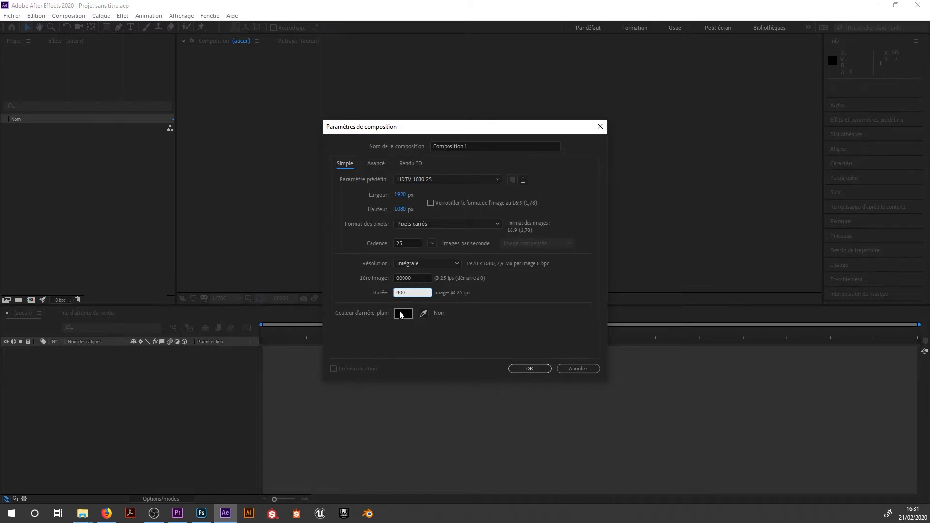
{"action": "left_click", "coordinate": [339, 318]}
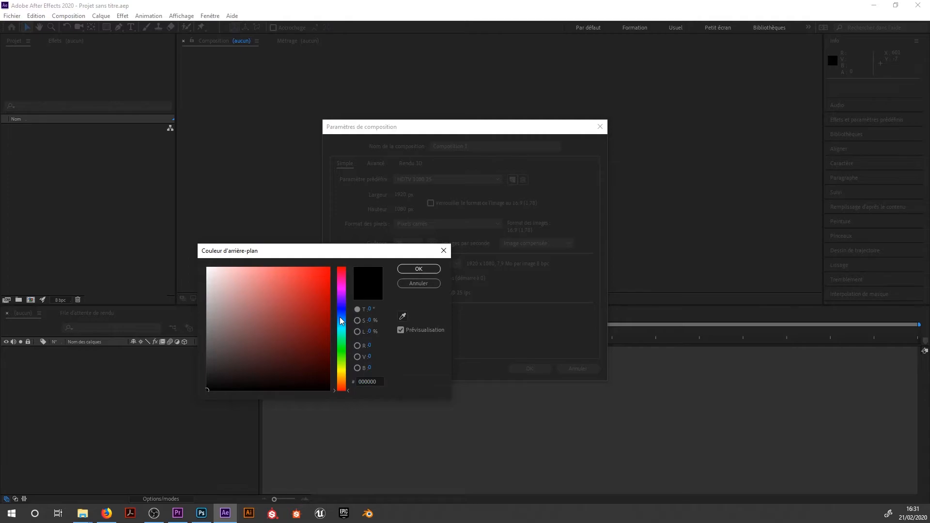
{"action": "left_click", "coordinate": [310, 318]}
{"action": "left_click", "coordinate": [417, 269]}
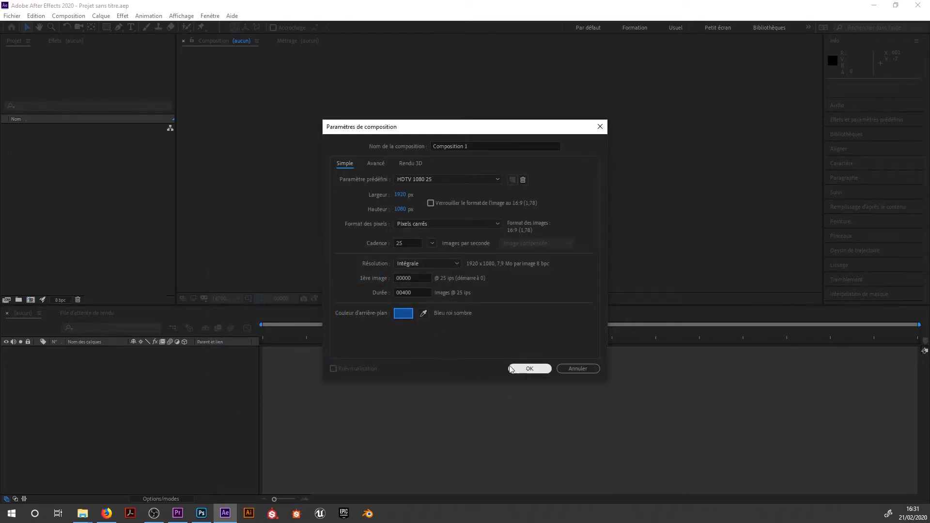
{"action": "left_click", "coordinate": [525, 369]}
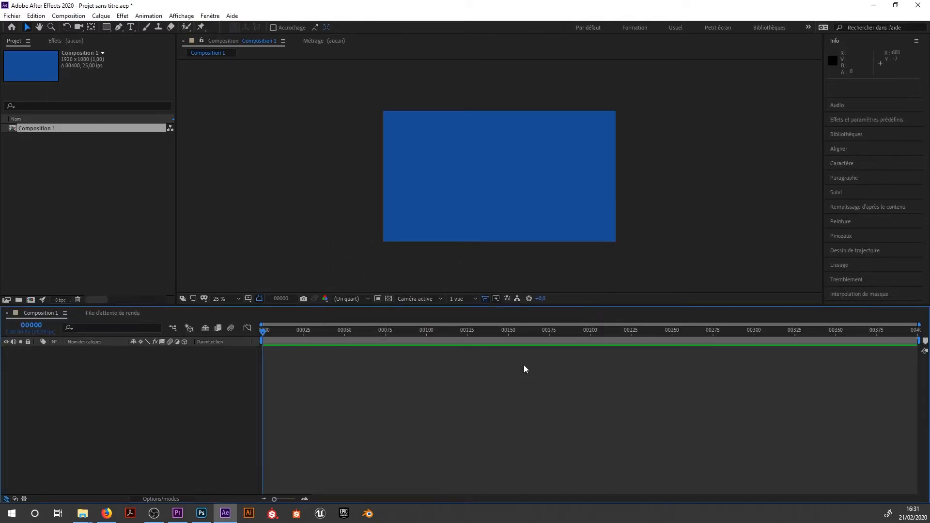
Zoom the composition preview in and out between 25% and 50%, and fit it to the viewer.
{"action": "key", "text": "period"}
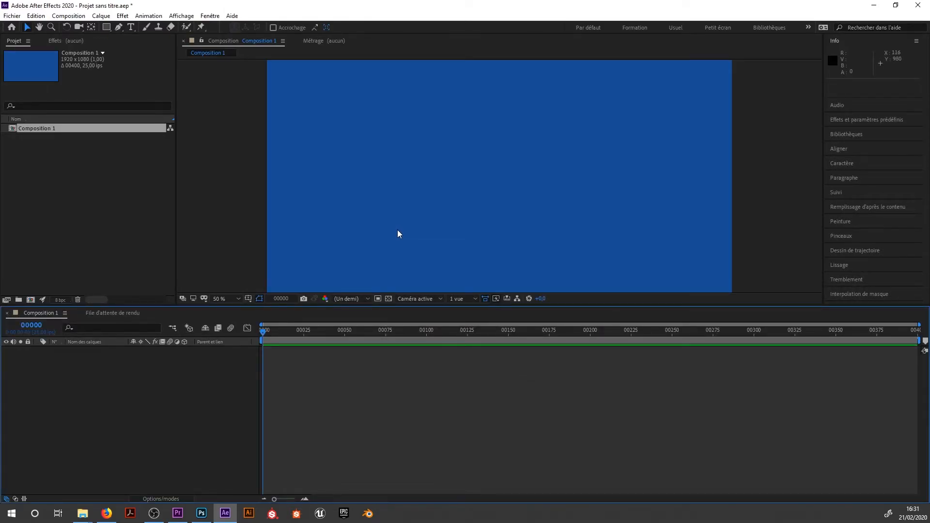
{"action": "key", "text": "comma"}
{"action": "key", "text": "period"}
{"action": "key", "text": "comma"}
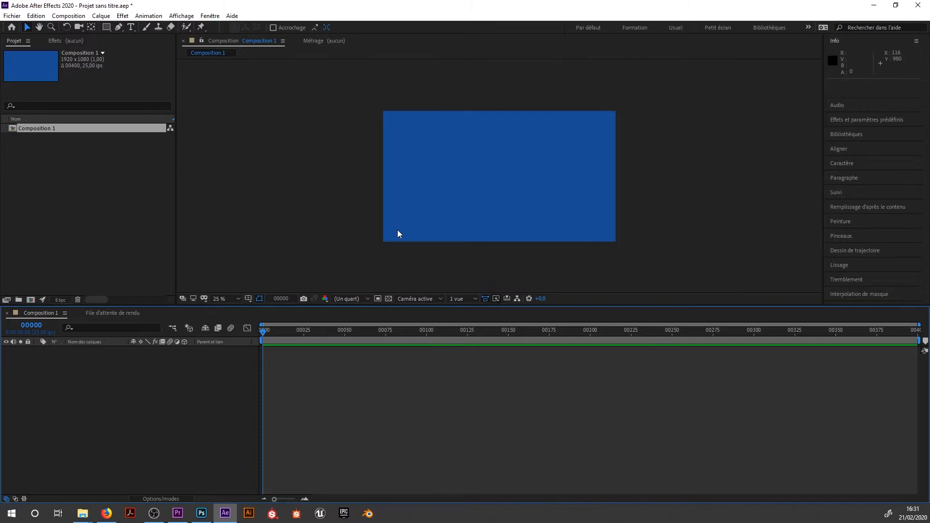
{"action": "left_click", "coordinate": [238, 298]}
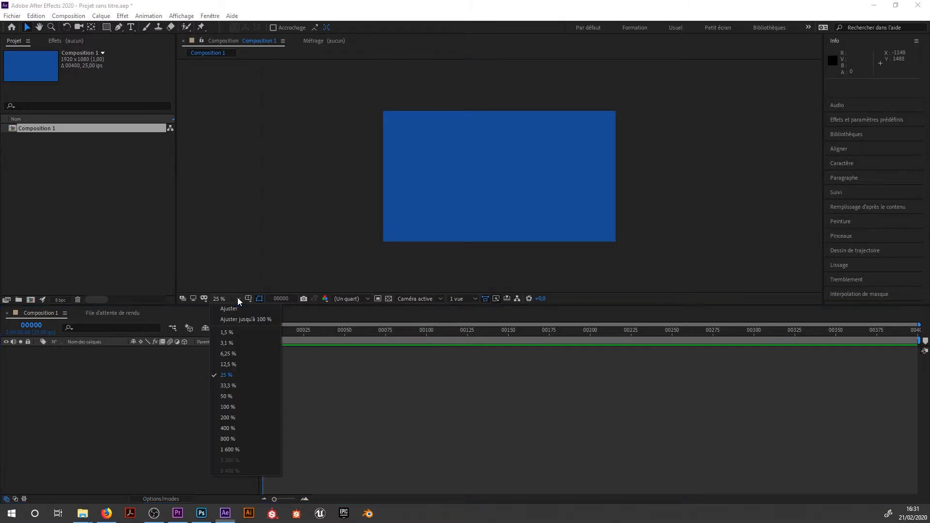
{"action": "left_click", "coordinate": [233, 309]}
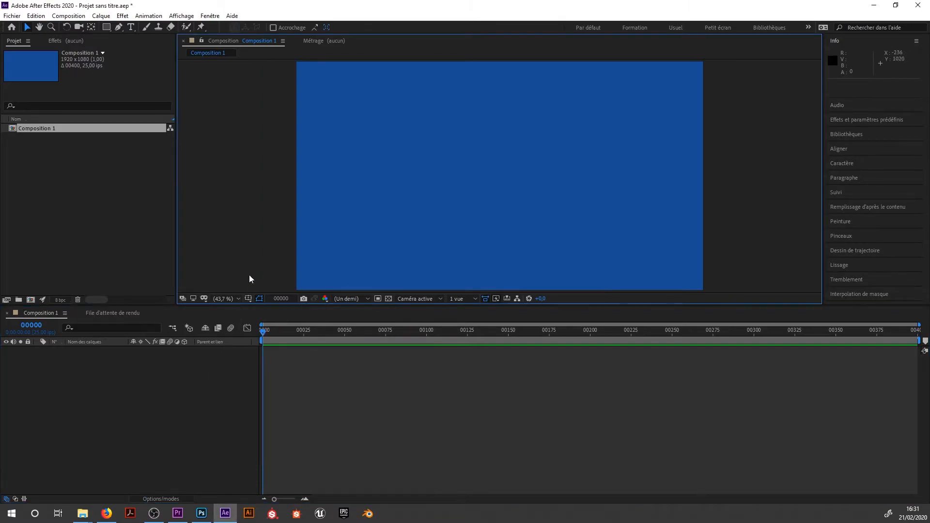
Draw a perfect circle about 446 px across in the left half of the composition with the Ellipse tool.
{"action": "left_click", "coordinate": [107, 28]}
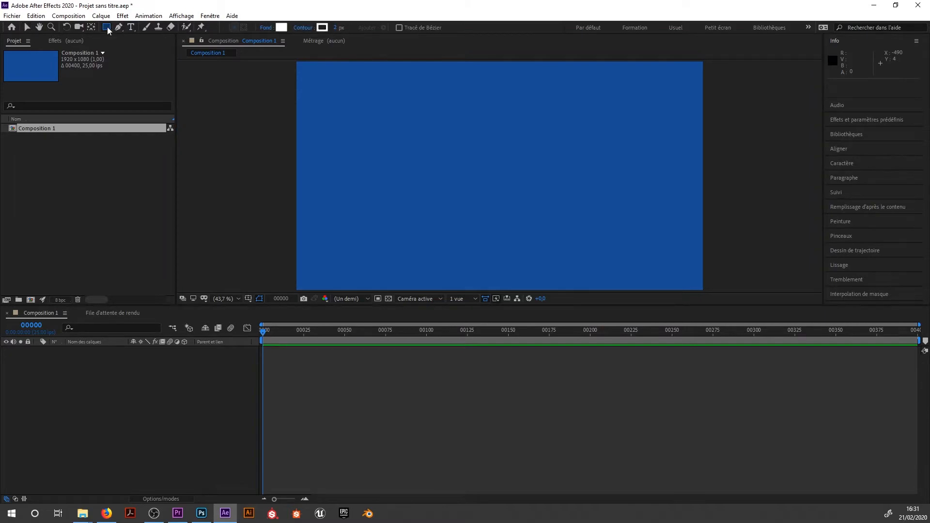
{"action": "left_click", "coordinate": [107, 28]}
{"action": "left_click", "coordinate": [133, 48]}
{"action": "left_click_drag", "start_coordinate": [350, 125], "coordinate": [520, 209]}
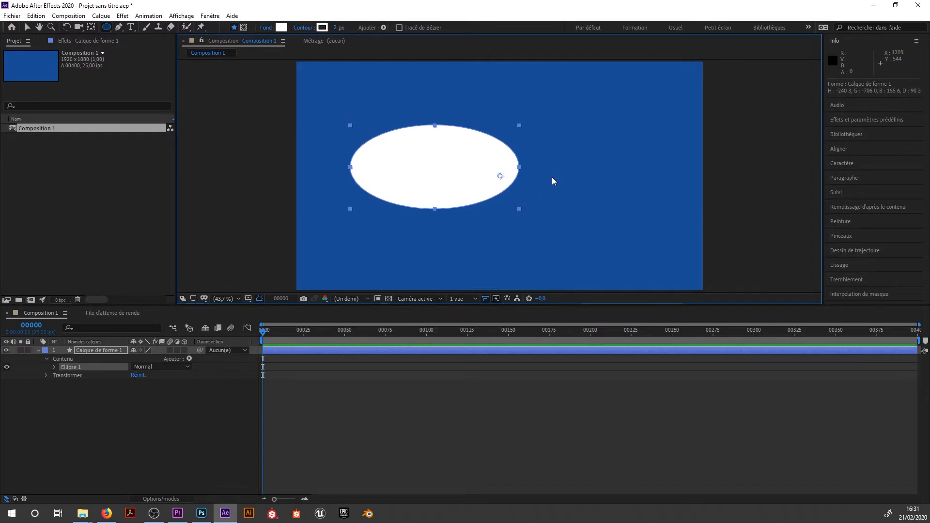
{"action": "key", "text": "ctrl+z"}
{"action": "left_click_drag", "start_coordinate": [351, 116], "coordinate": [428, 209]}
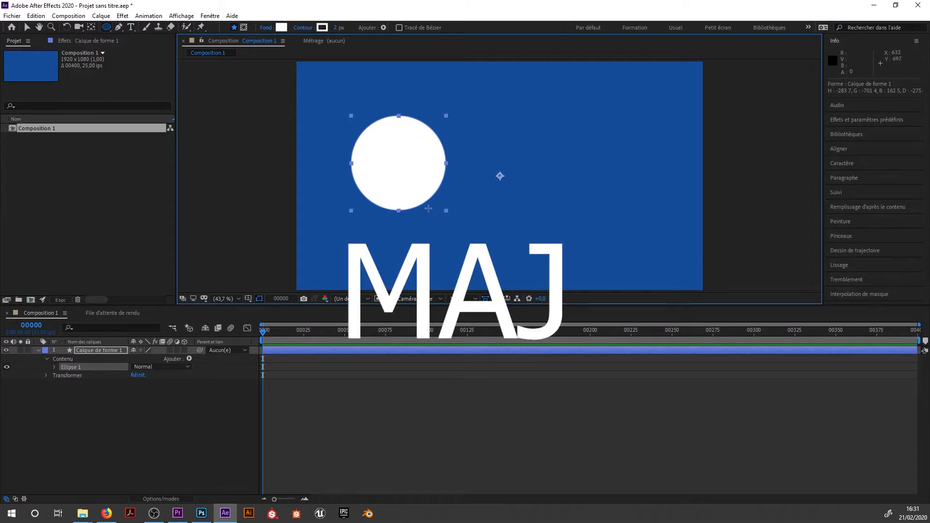
Change the circle's fill colour to red and set its stroke to none.
{"action": "left_click", "coordinate": [282, 28]}
{"action": "left_click", "coordinate": [329, 281]}
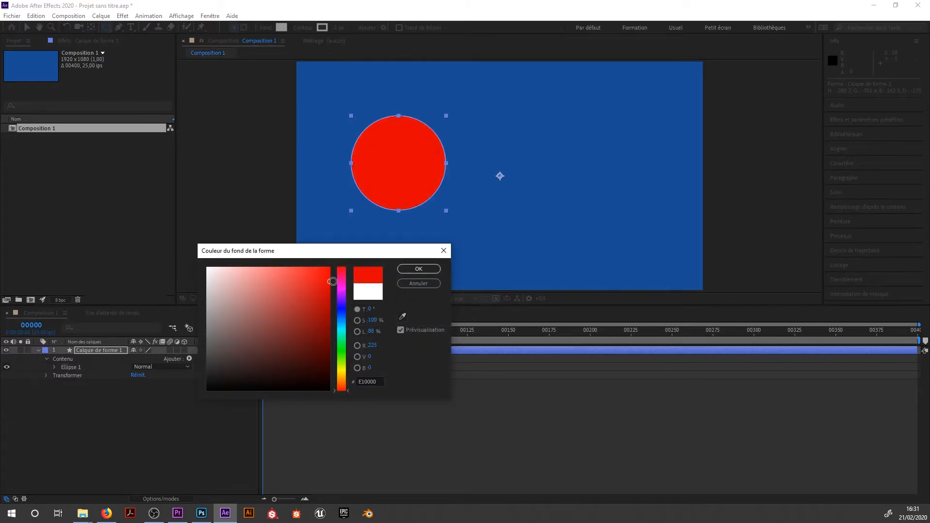
{"action": "left_click", "coordinate": [419, 269]}
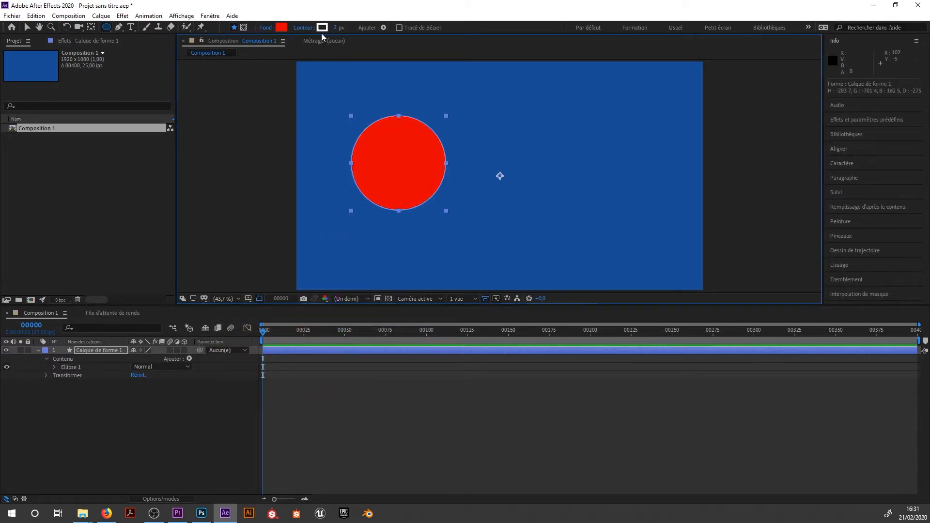
{"action": "left_click", "coordinate": [323, 29]}
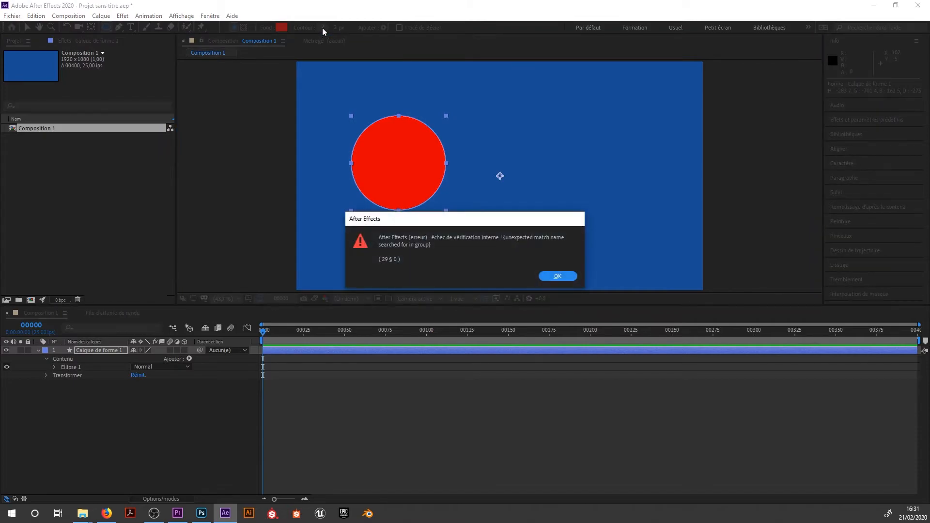
{"action": "left_click", "coordinate": [557, 276]}
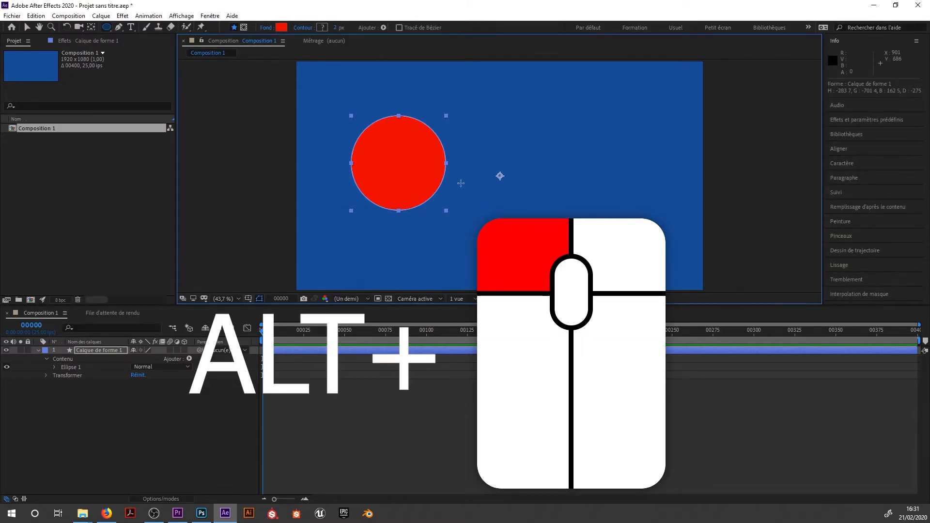
{"action": "left_click", "coordinate": [324, 30], "text": "alt"}
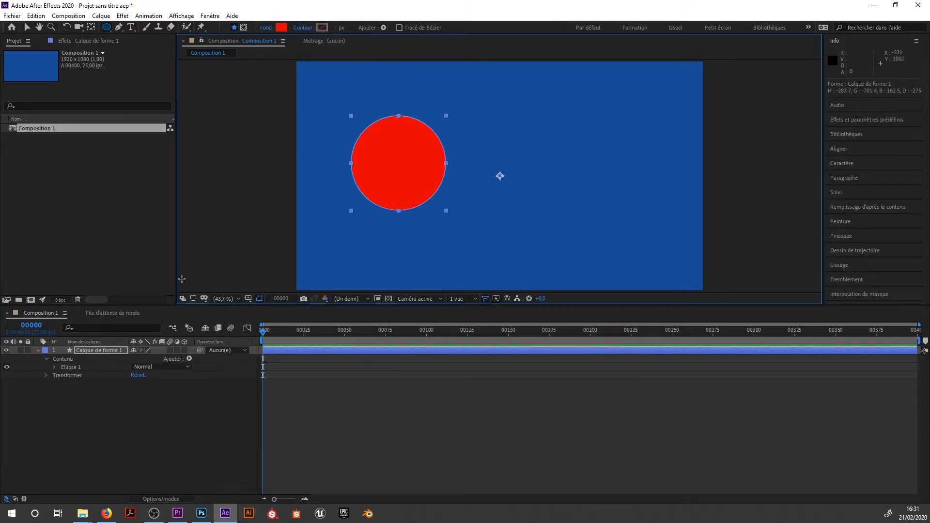
Create a composition-sized solid layer in blue 147190 and place it below the circle's shape layer.
{"action": "right_click", "coordinate": [110, 395]}
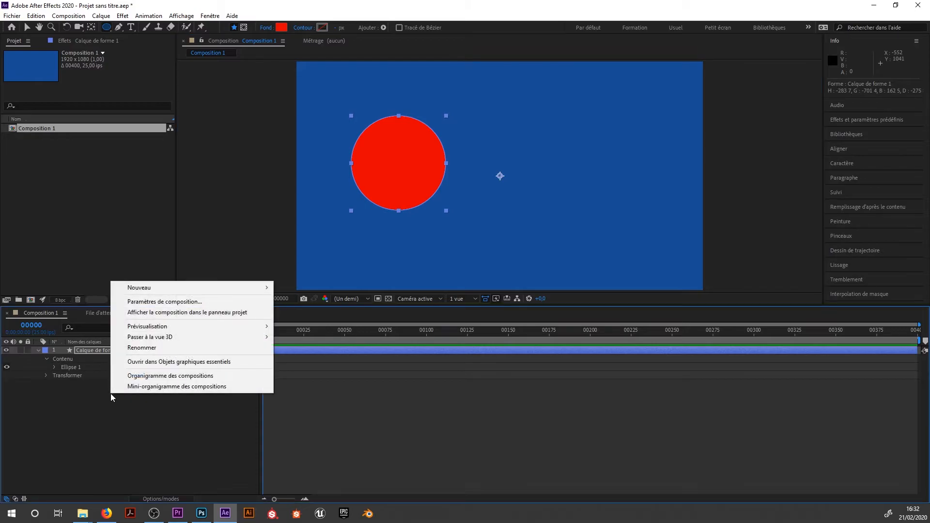
{"action": "right_click", "coordinate": [77, 404]}
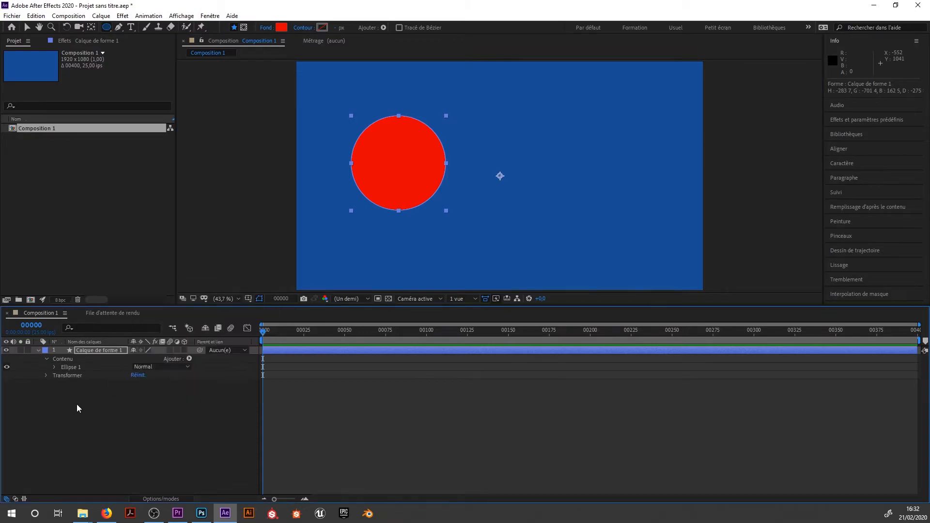
{"action": "mouse_move", "coordinate": [171, 297]}
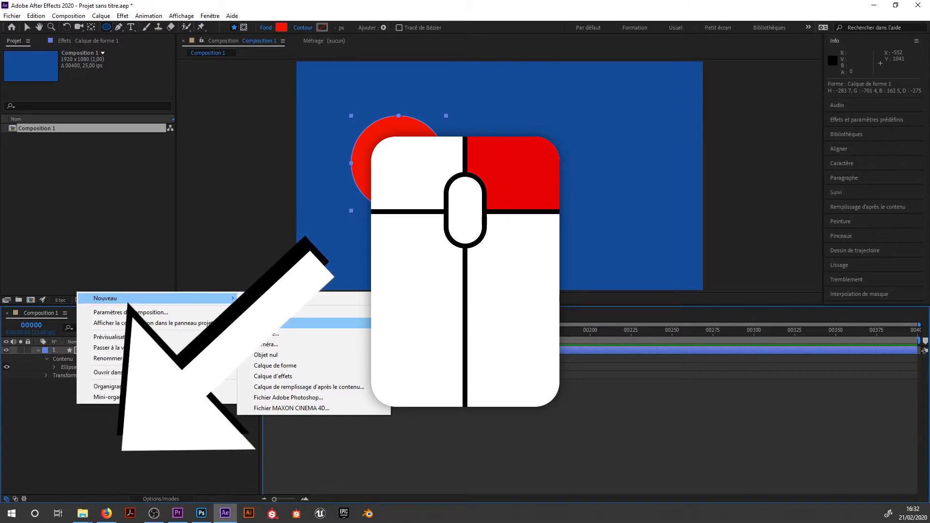
{"action": "left_click", "coordinate": [265, 322]}
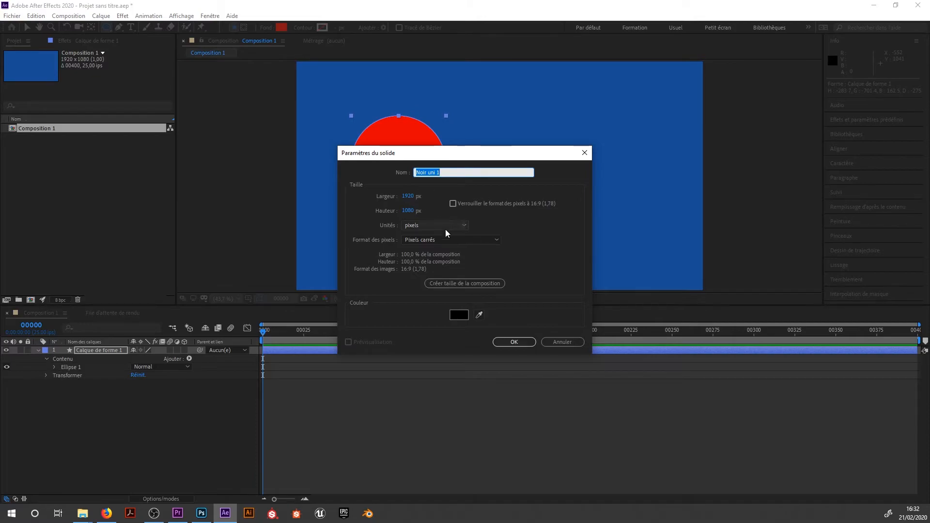
{"action": "left_click", "coordinate": [459, 315]}
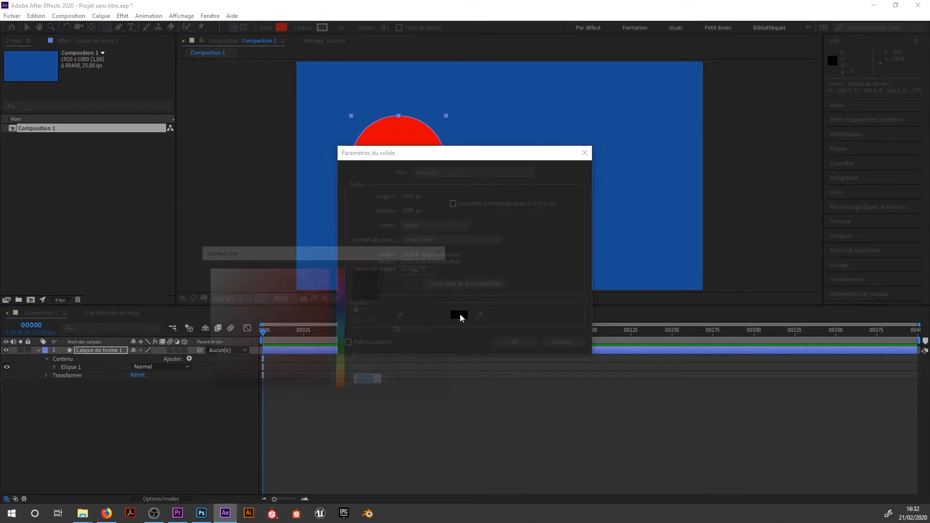
{"action": "left_click", "coordinate": [341, 324]}
{"action": "left_click", "coordinate": [313, 321]}
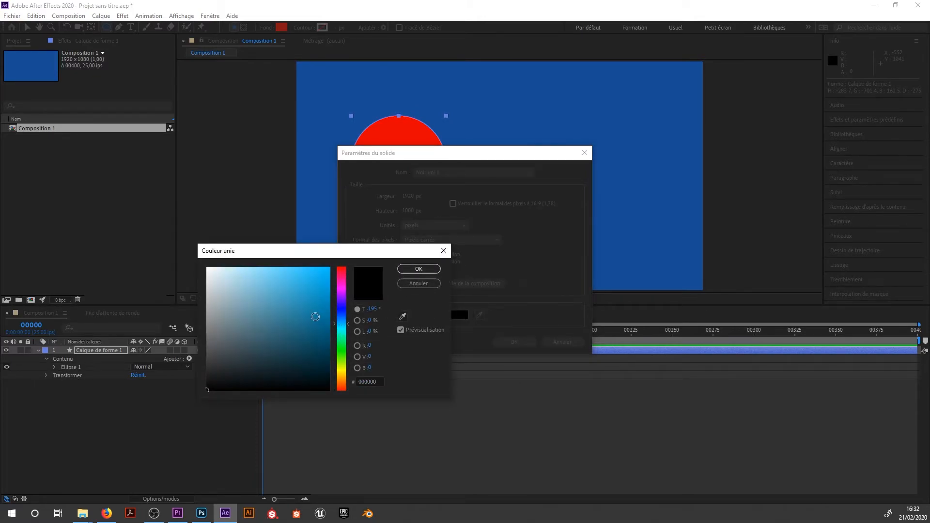
{"action": "left_click", "coordinate": [419, 268]}
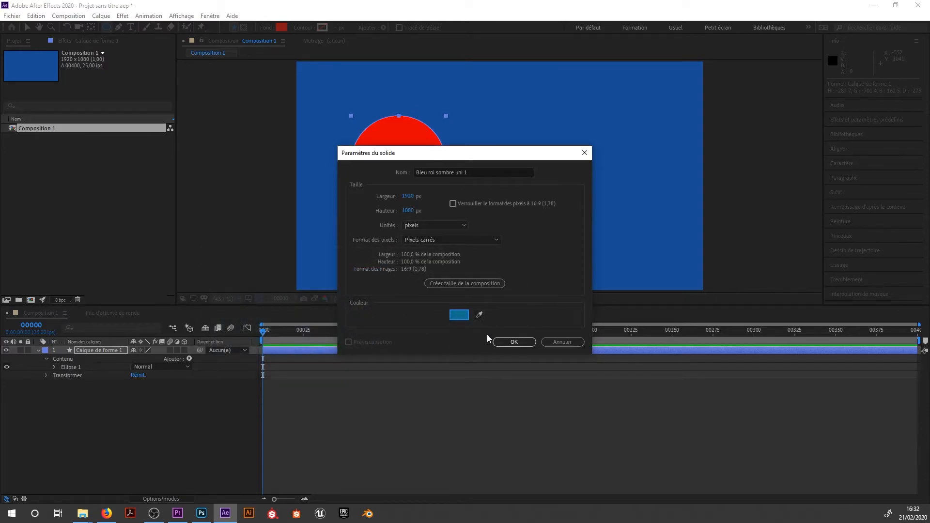
{"action": "left_click", "coordinate": [510, 340]}
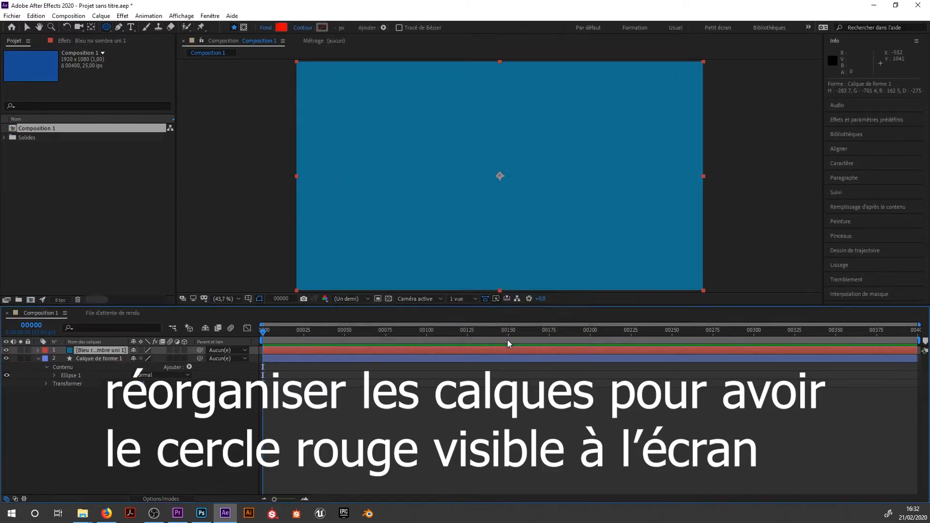
{"action": "left_click_drag", "start_coordinate": [112, 349], "coordinate": [108, 416]}
Reveal the circle layer's transform properties and enable Position animation with a keyframe at frame 0.
{"action": "left_click", "coordinate": [109, 350]}
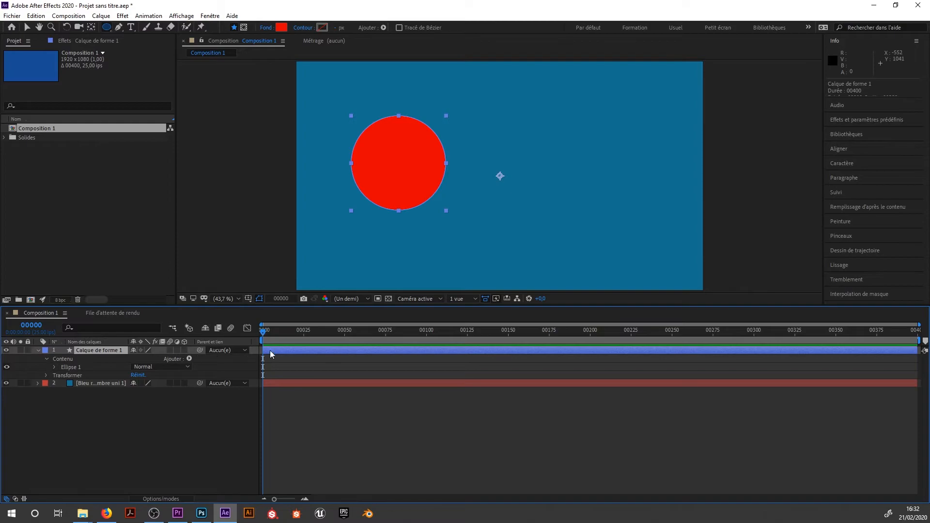
{"action": "left_click_drag", "start_coordinate": [275, 332], "coordinate": [251, 350]}
{"action": "left_click", "coordinate": [46, 376]}
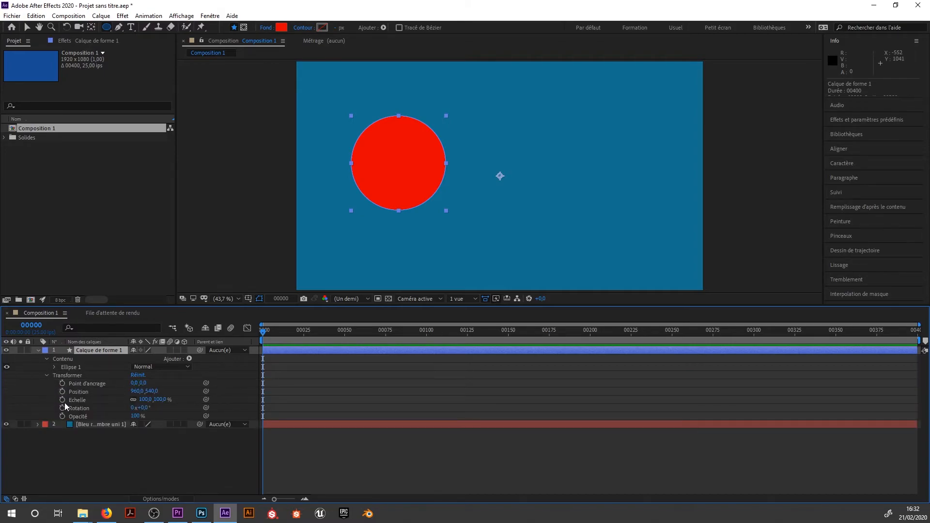
{"action": "left_click", "coordinate": [77, 392]}
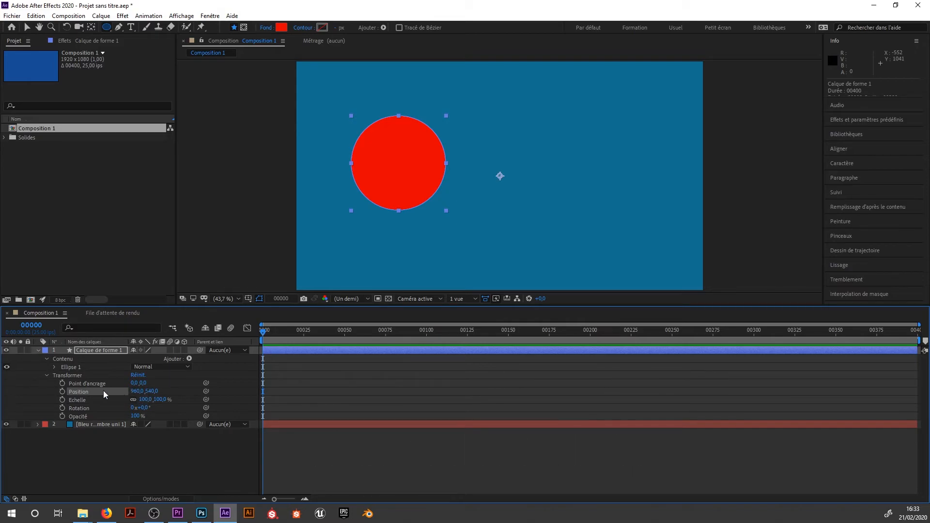
{"action": "left_click", "coordinate": [63, 392]}
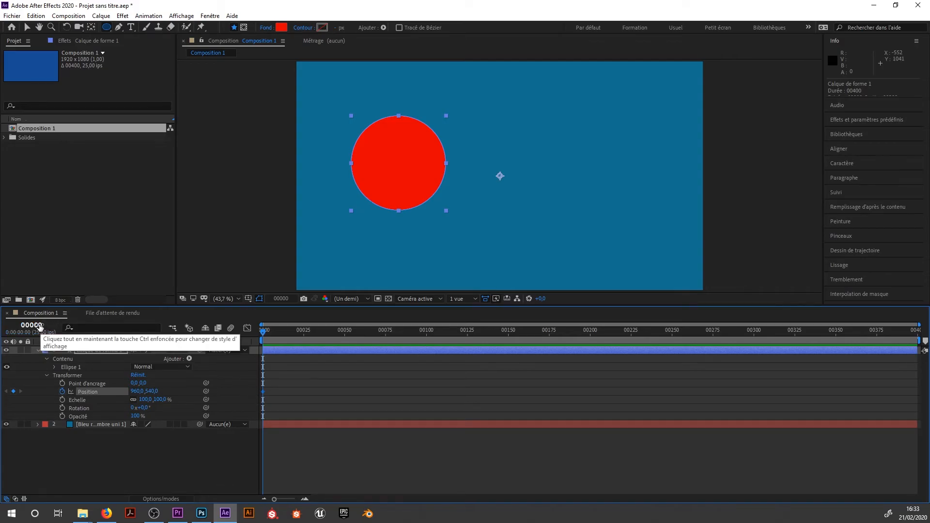
Add a Position keyframe at frame 124 that moves the circle horizontally to 1882, 540, and preview the animation.
{"action": "left_click_drag", "start_coordinate": [300, 331], "coordinate": [464, 327]}
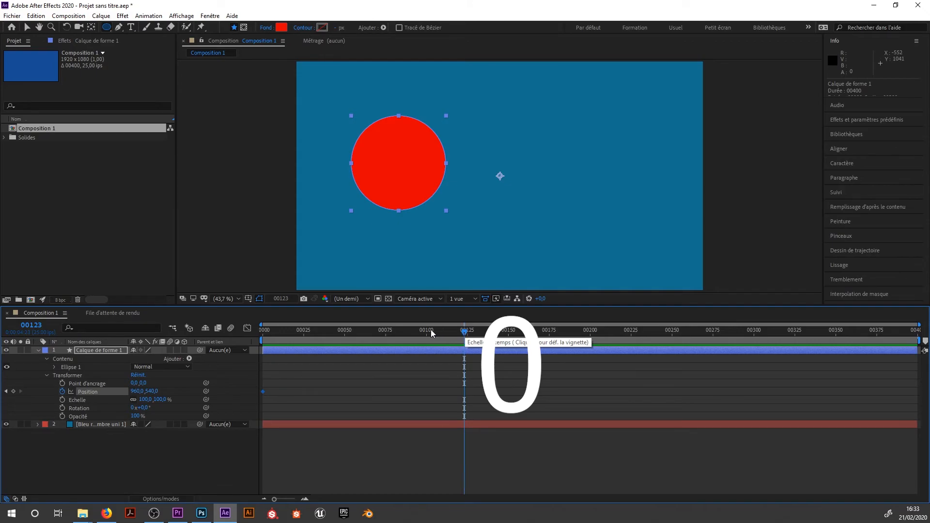
{"action": "key", "text": "Page_Down"}
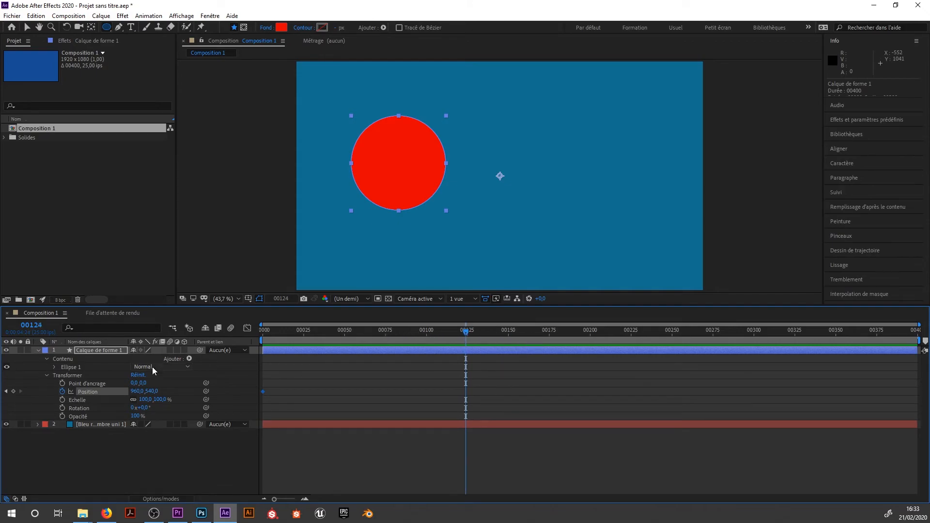
{"action": "left_click", "coordinate": [14, 391]}
{"action": "left_click_drag", "start_coordinate": [138, 393], "coordinate": [510, 377]}
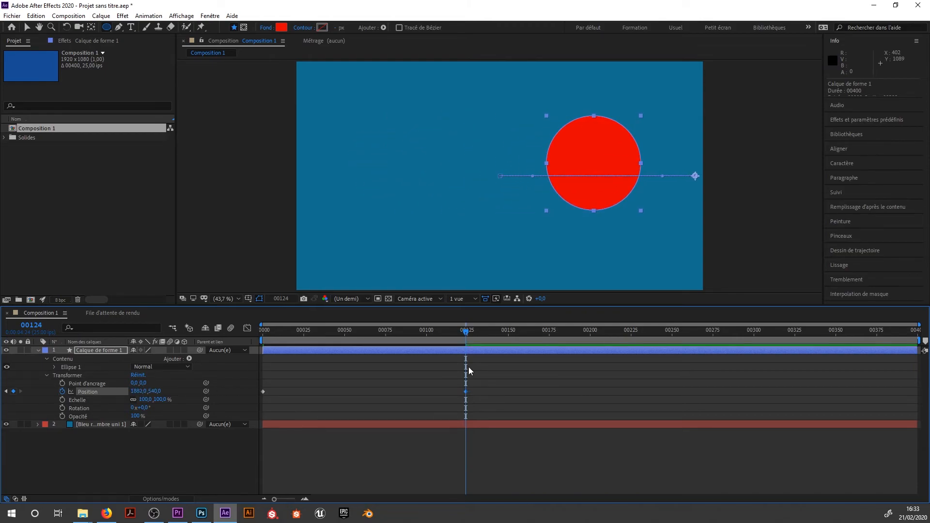
{"action": "key", "text": "space"}
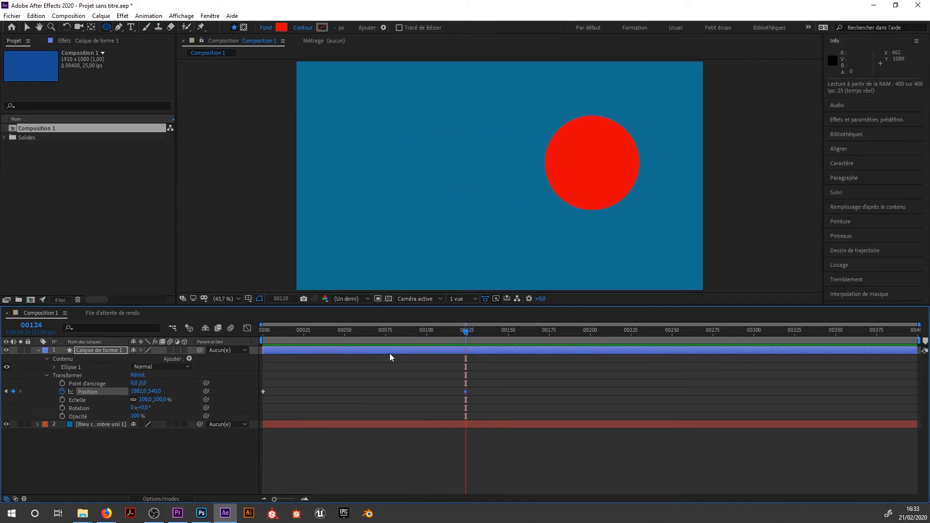
Shorten the composition's work area so it ends at frame 124, and preview the animation within it.
{"action": "key", "text": "space"}
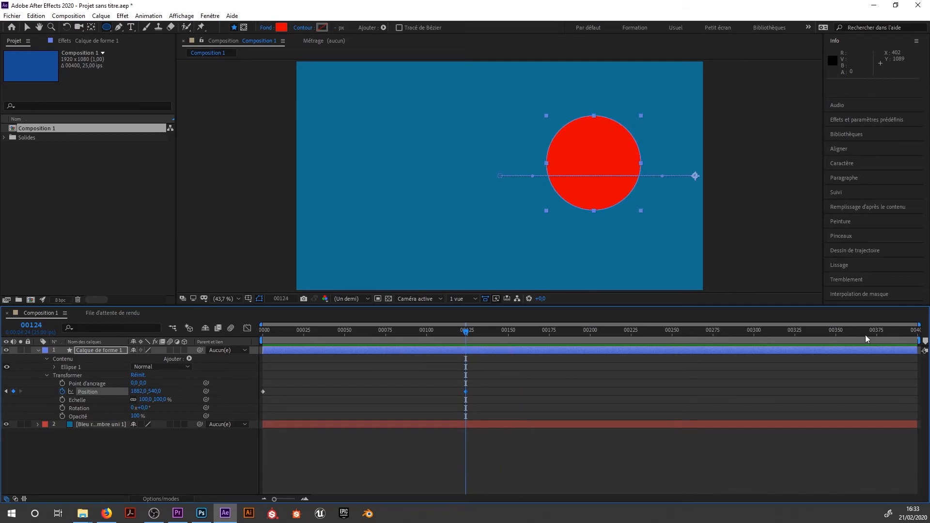
{"action": "left_click_drag", "start_coordinate": [919, 341], "coordinate": [468, 350]}
{"action": "key", "text": "space"}
{"action": "key", "text": "space"}
Send Composition 1 to the Adobe Media Encoder queue and choose H.264 as its export format.
{"action": "left_click", "coordinate": [10, 17]}
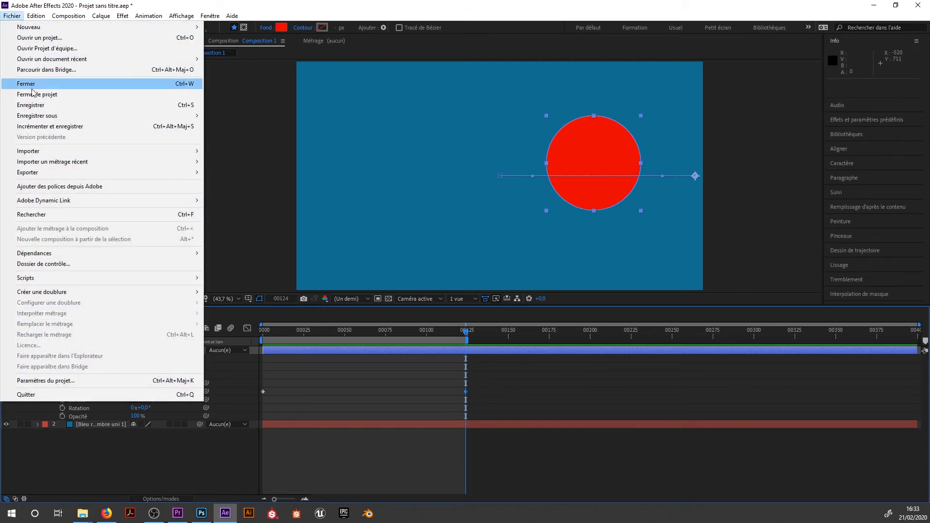
{"action": "mouse_move", "coordinate": [64, 174]}
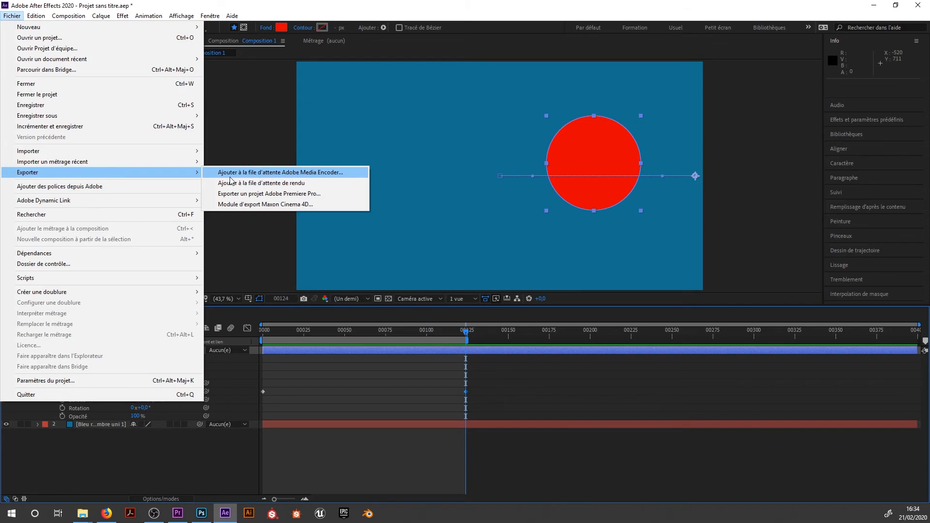
{"action": "left_click", "coordinate": [272, 173]}
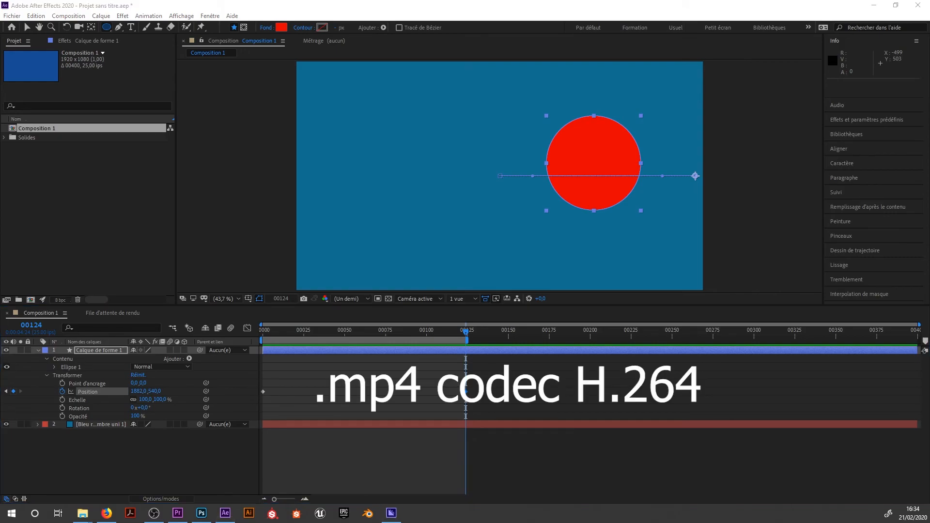
{"action": "left_click_drag", "start_coordinate": [0, 29], "coordinate": [437, 30]}
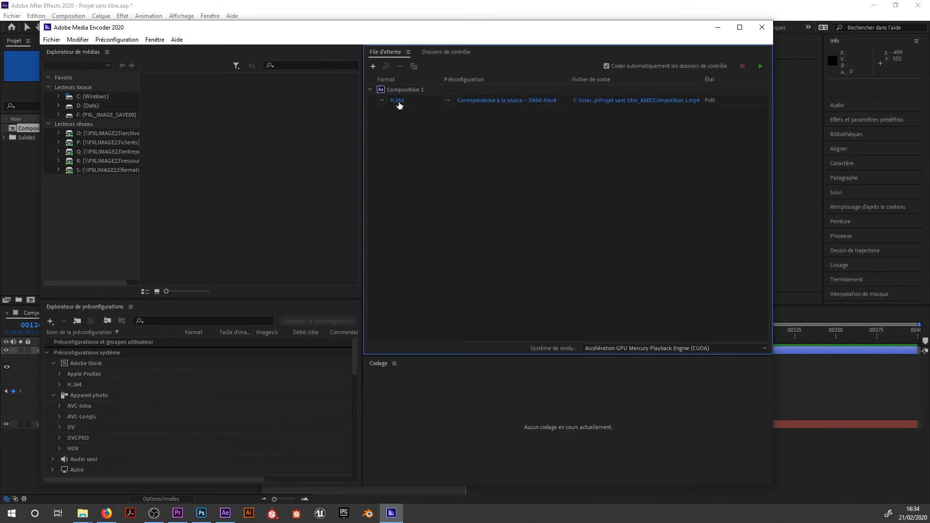
{"action": "left_click", "coordinate": [382, 100]}
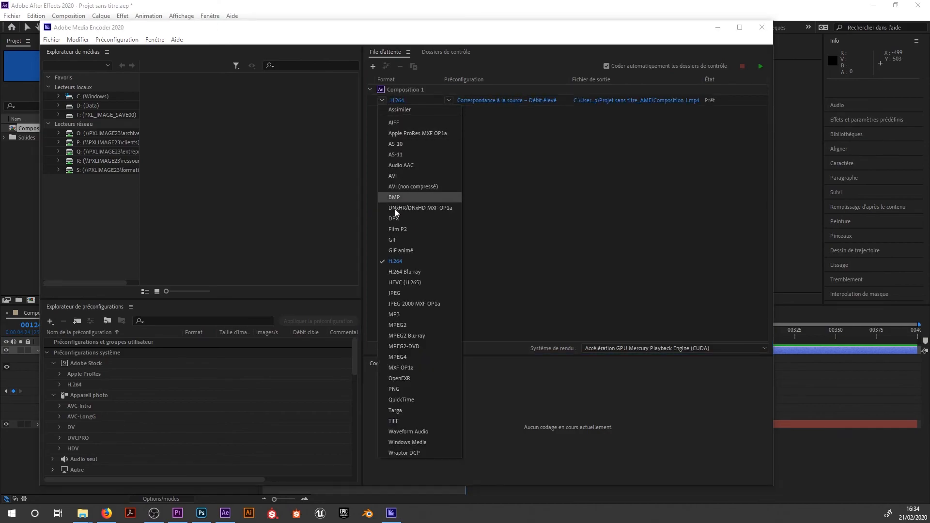
{"action": "left_click", "coordinate": [403, 260]}
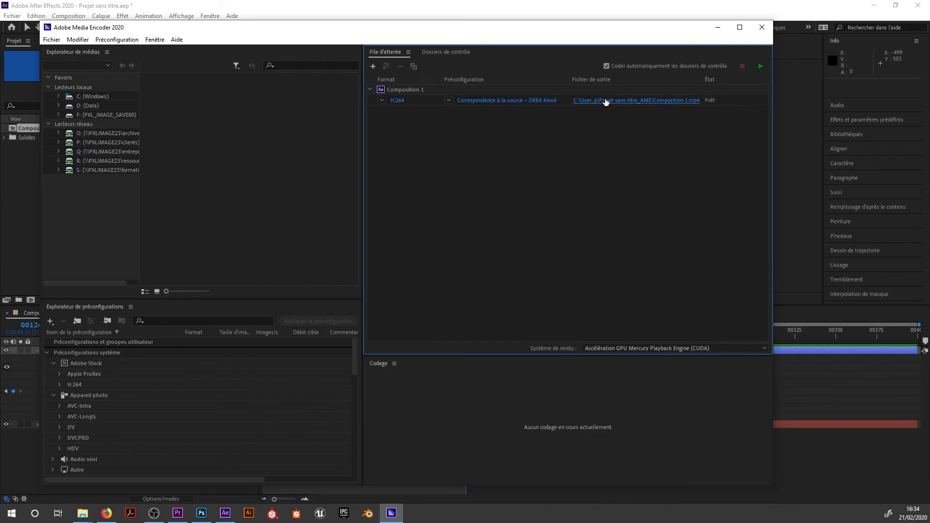
Set the output file to Composition 1.mp4 on the desktop (Bureau) and start encoding the queue.
{"action": "left_click", "coordinate": [625, 100]}
{"action": "left_click", "coordinate": [80, 119]}
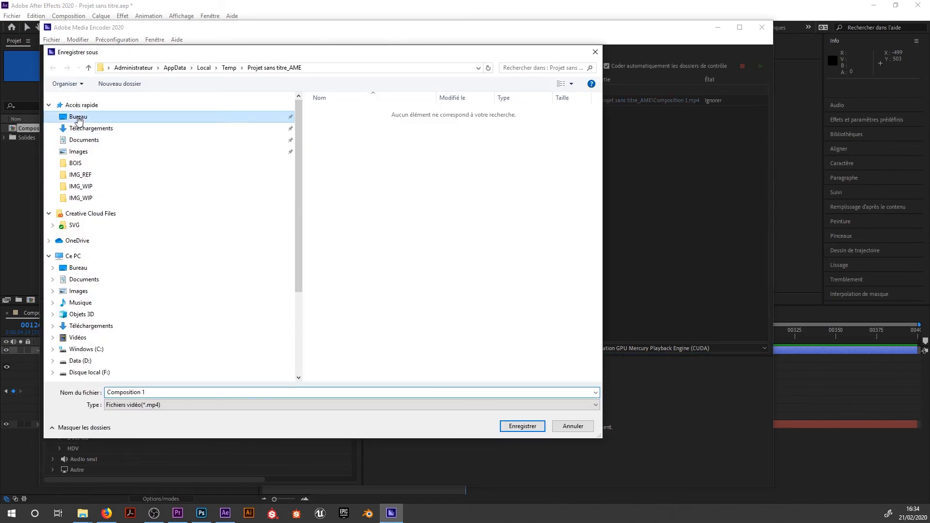
{"action": "left_click", "coordinate": [522, 426]}
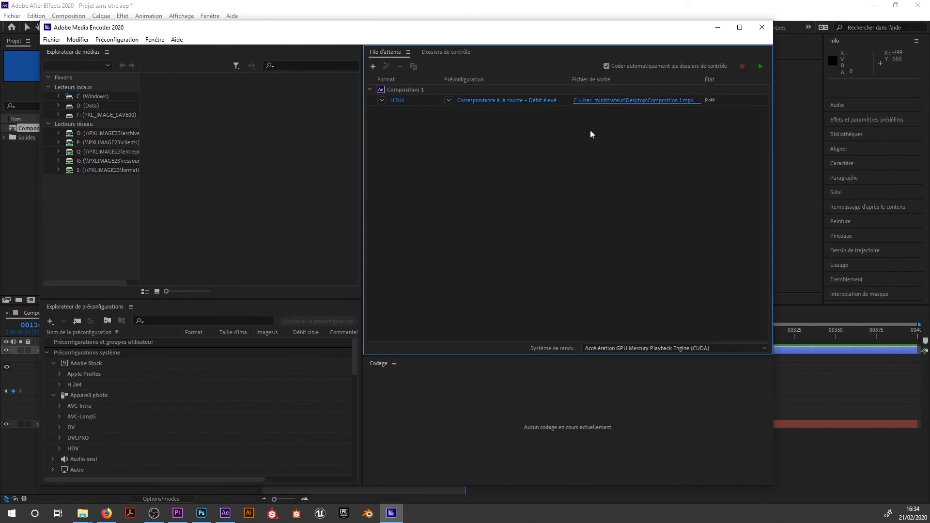
{"action": "left_click", "coordinate": [759, 66]}
Switch to File Explorer, find the exported Composition 1 video in the Bureau folder and play it.
{"action": "mouse_move", "coordinate": [84, 508]}
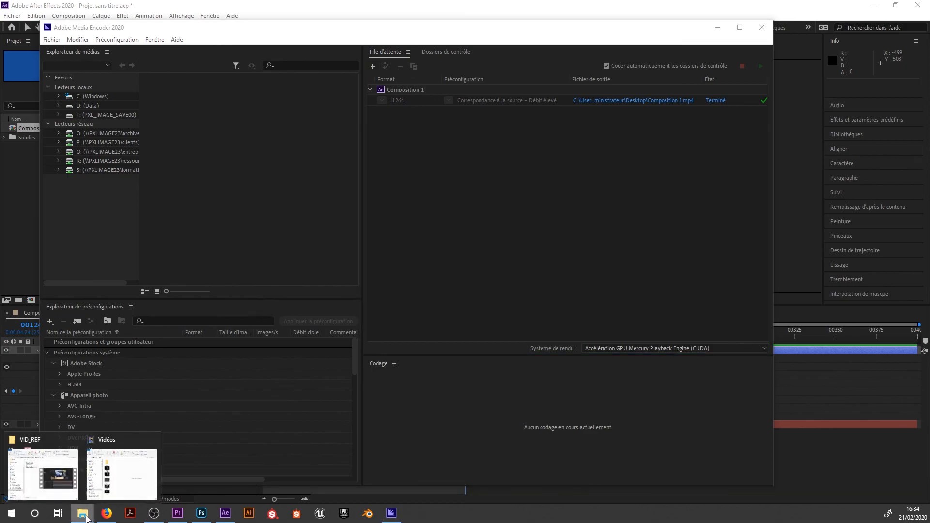
{"action": "left_click", "coordinate": [115, 477]}
{"action": "left_click", "coordinate": [72, 180]}
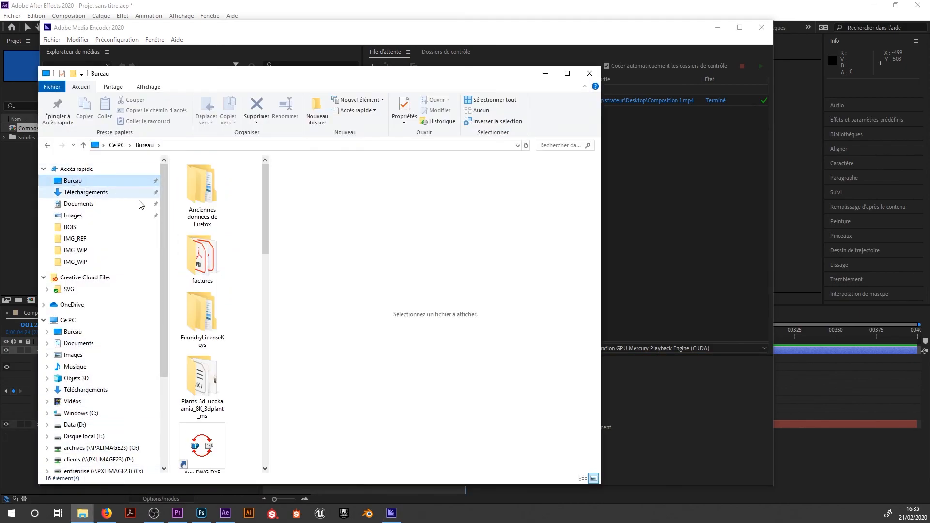
{"action": "scroll", "coordinate": [183, 277], "scroll_direction": "down", "scroll_amount": 3}
{"action": "scroll", "coordinate": [202, 294], "scroll_direction": "up", "scroll_amount": 5}
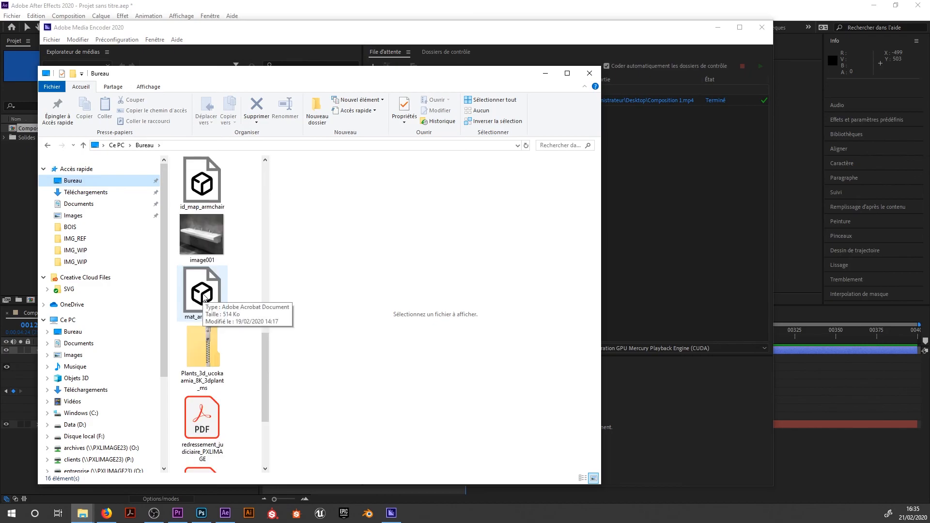
{"action": "double_click", "coordinate": [206, 364]}
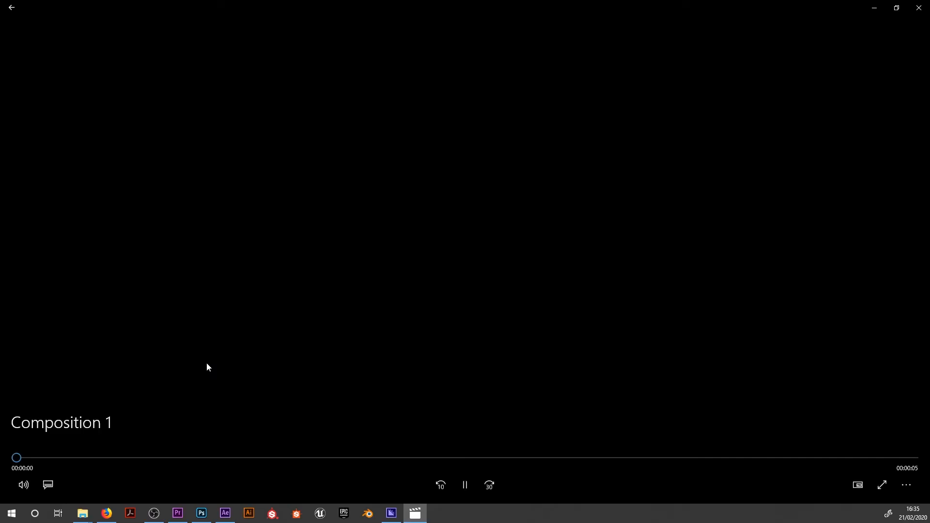